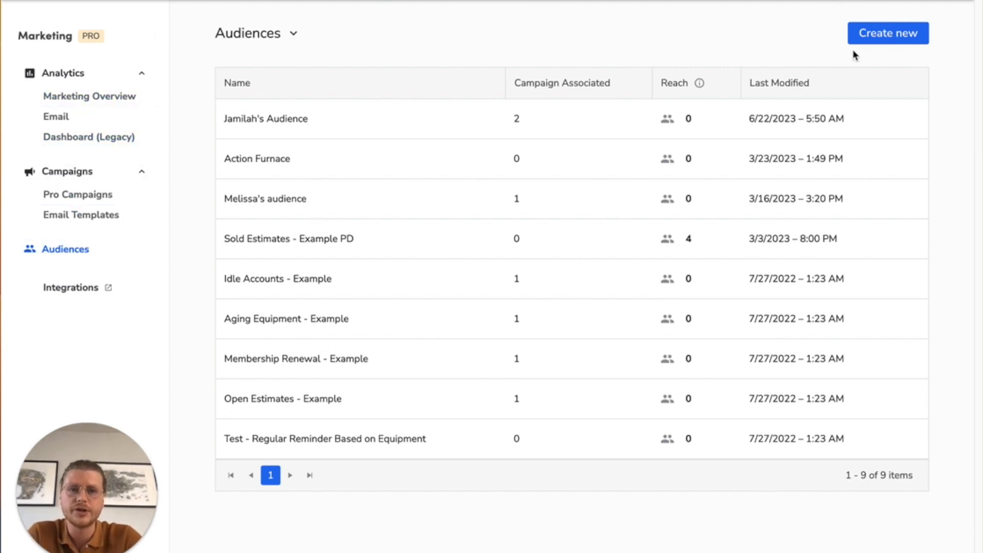
# Create a new audience named "July 2023 - Expiring Membership Offer" and begin configuring it
pyautogui.click(879, 39)
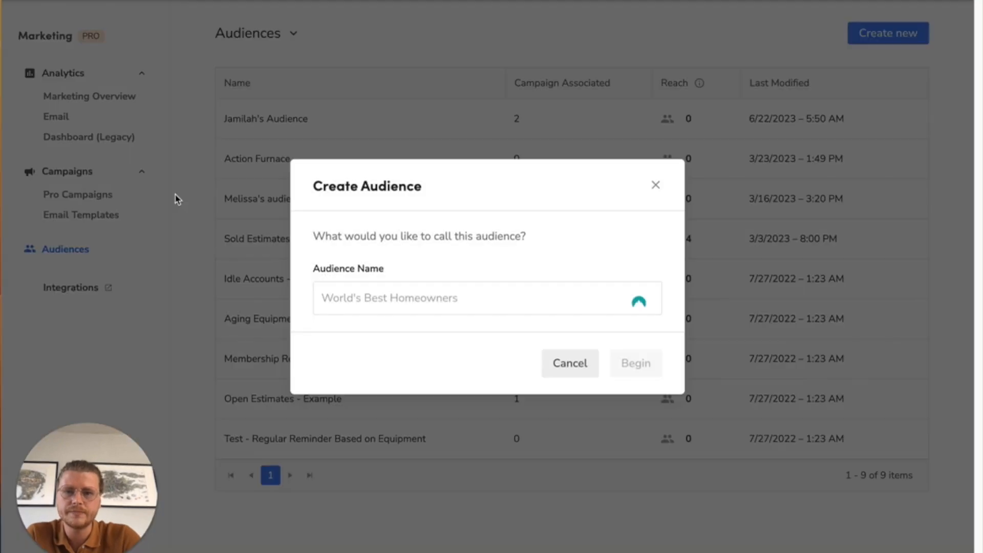
pyautogui.click(345, 296)
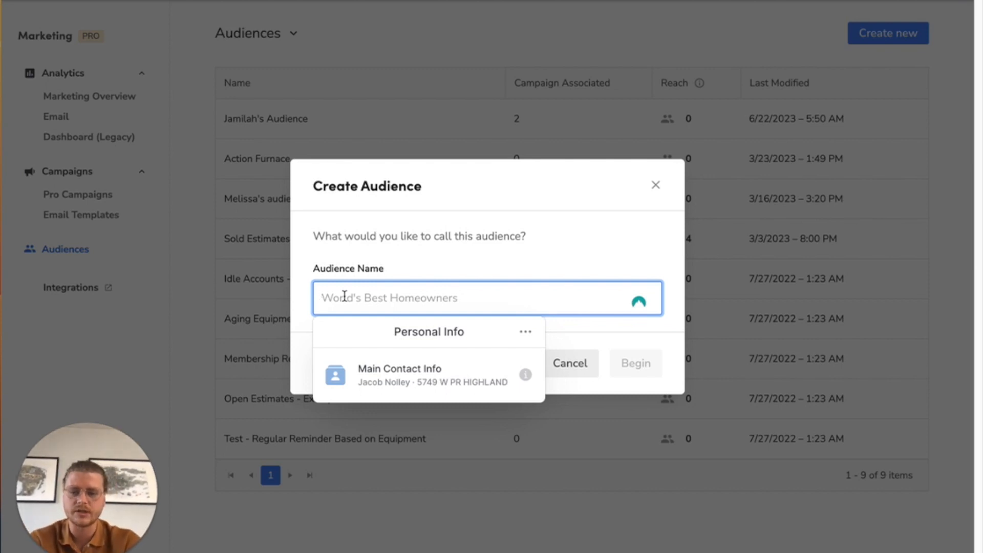
pyautogui.write('July 202')
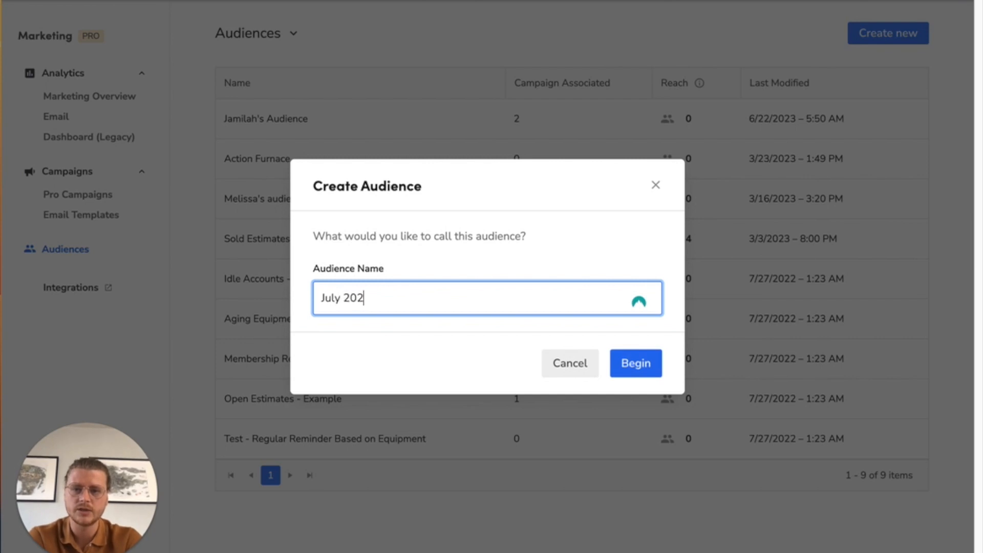
pyautogui.write('3 - Membership')
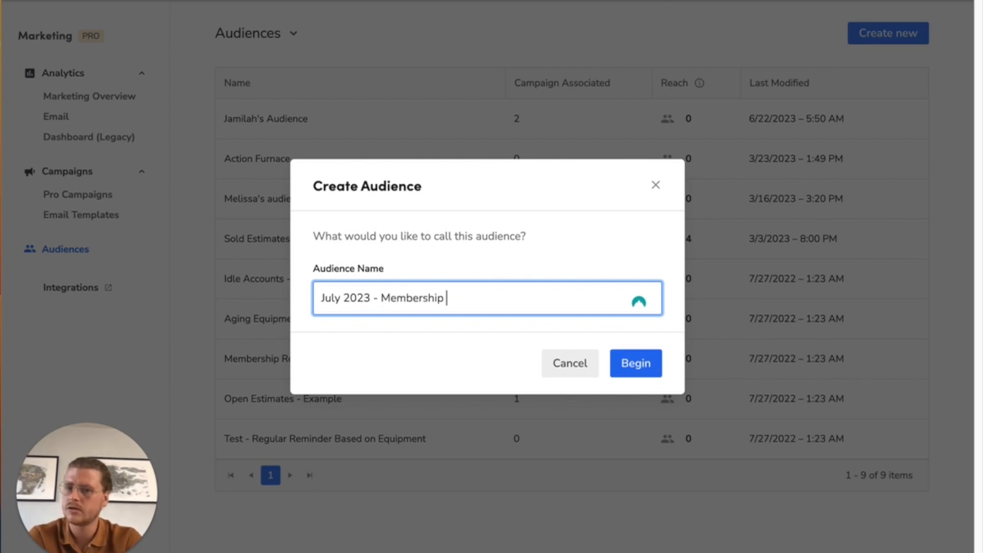
pyautogui.write(' Offer')
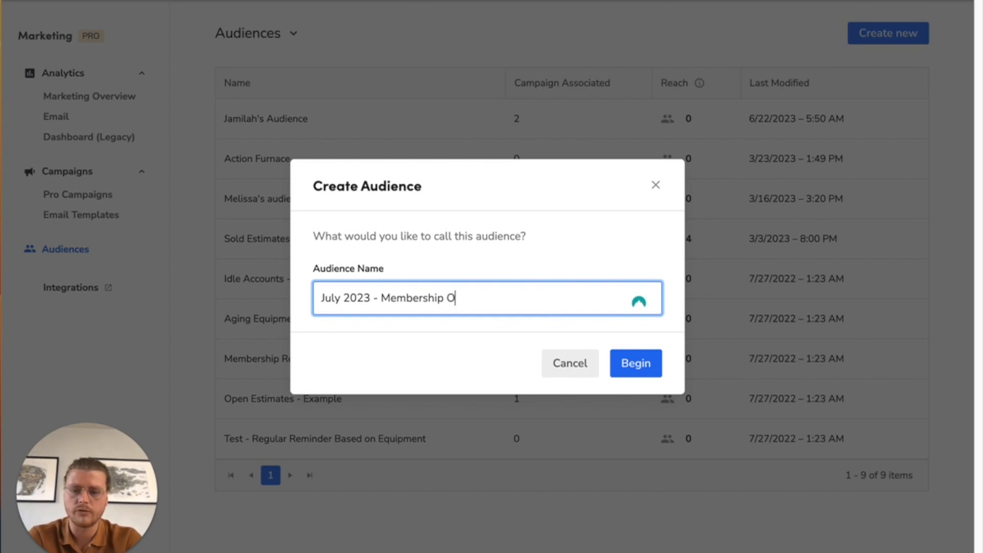
pyautogui.press('BackSpace')
pyautogui.press('BackSpace')
pyautogui.press('BackSpace')
pyautogui.press('BackSpace')
pyautogui.press('BackSpace')
pyautogui.press('BackSpace')
pyautogui.press('BackSpace')
pyautogui.press('BackSpace')
pyautogui.press('BackSpace')
pyautogui.press('BackSpace')
pyautogui.press('BackSpace')
pyautogui.press('BackSpace')
pyautogui.press('BackSpace')
pyautogui.write('Expiring Membership Offer')
pyautogui.click(397, 371)
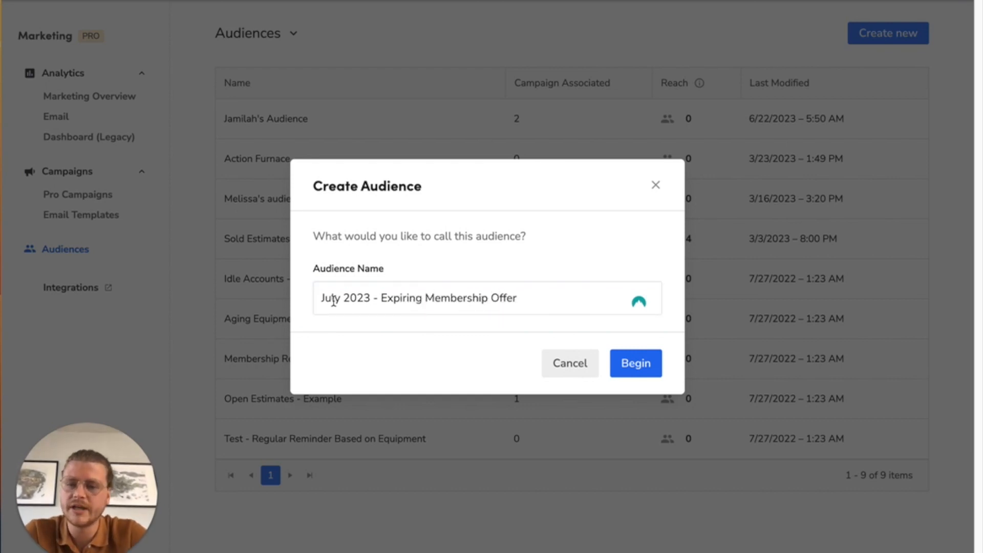
pyautogui.moveTo(321, 298); pyautogui.dragTo(375, 299)
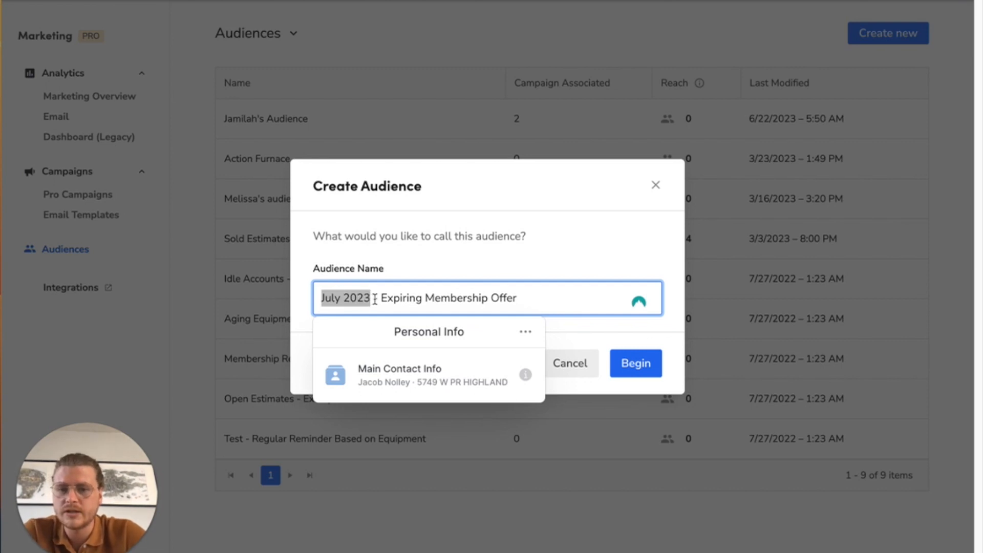
pyautogui.click(374, 300)
pyautogui.click(426, 234)
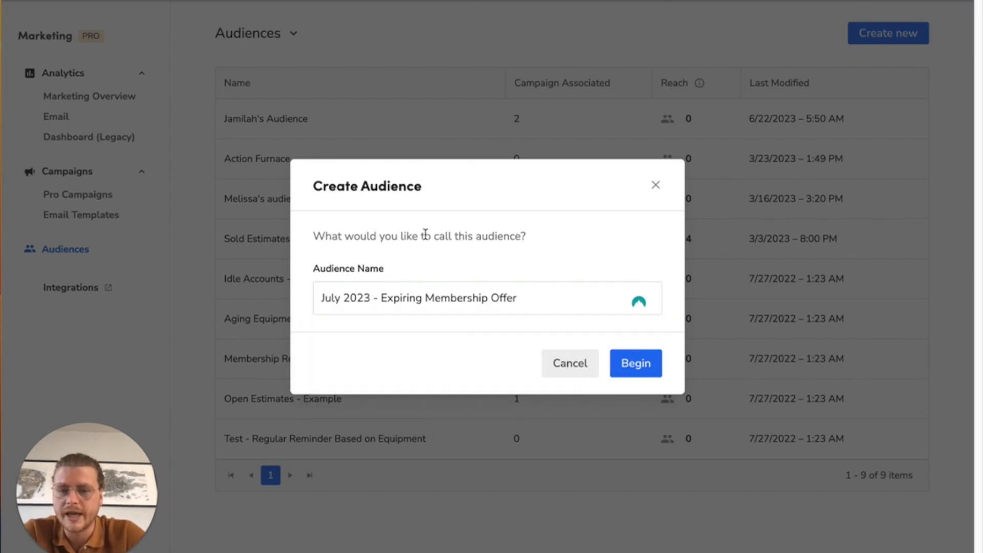
pyautogui.click(648, 366)
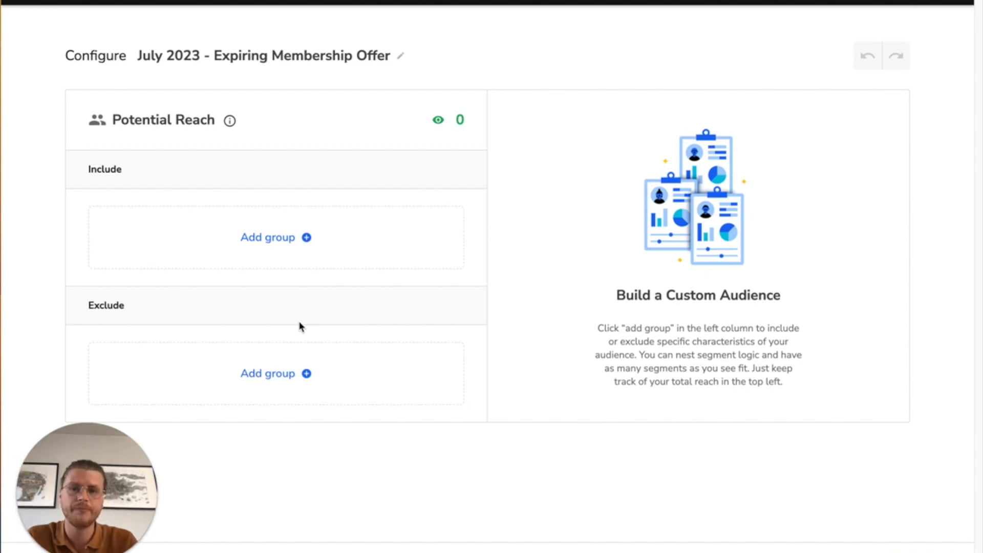
# Add a group to the audience's Include section and expand its Memberships criteria
pyautogui.click(312, 240)
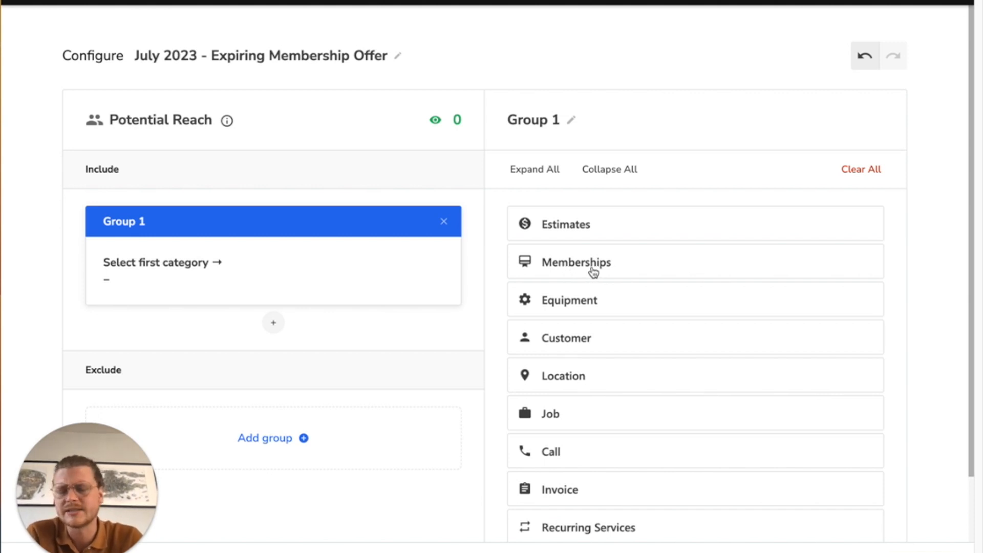
pyautogui.click(547, 260)
pyautogui.scroll(-1, 548, 259)
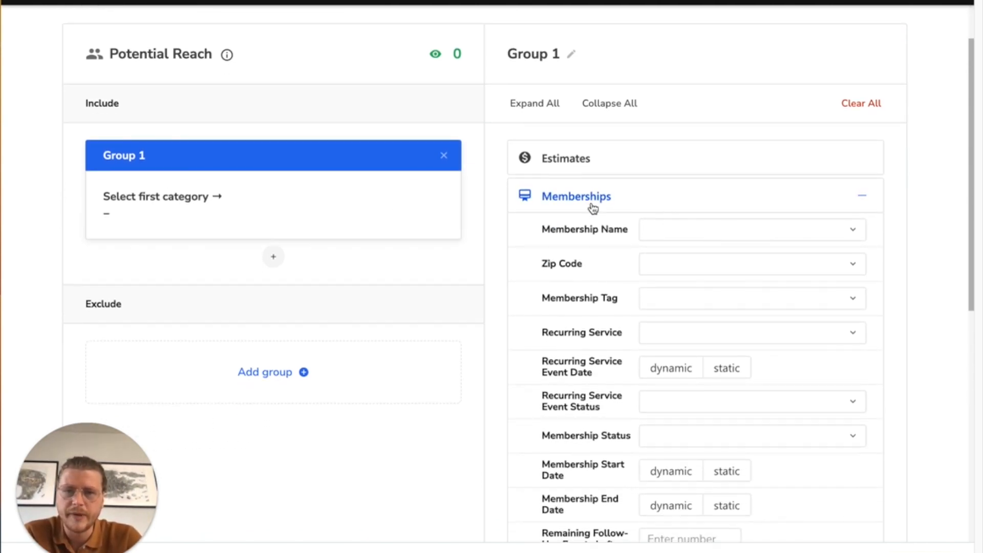
pyautogui.click(592, 198)
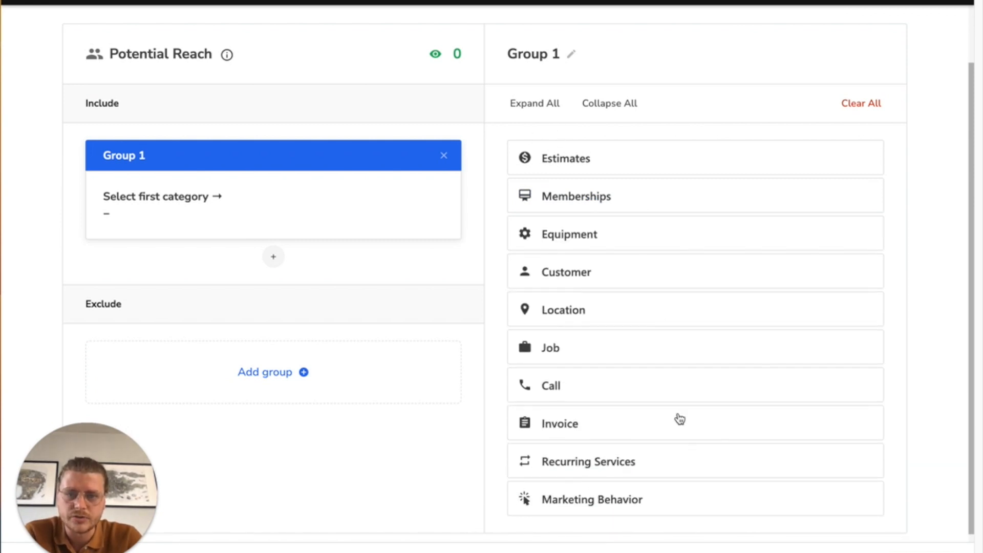
pyautogui.scroll(-1, 679, 418)
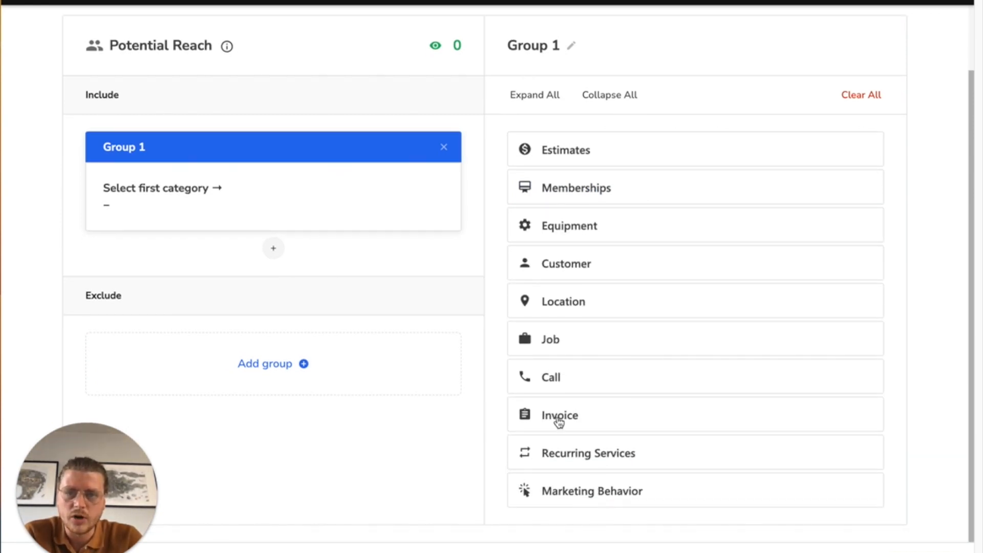
pyautogui.click(603, 189)
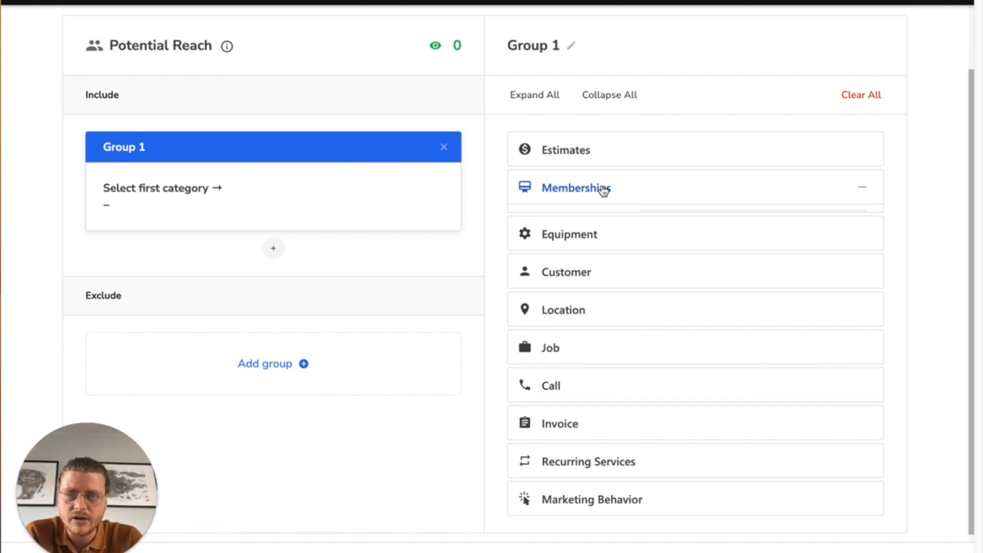
pyautogui.scroll(-2, 748, 222)
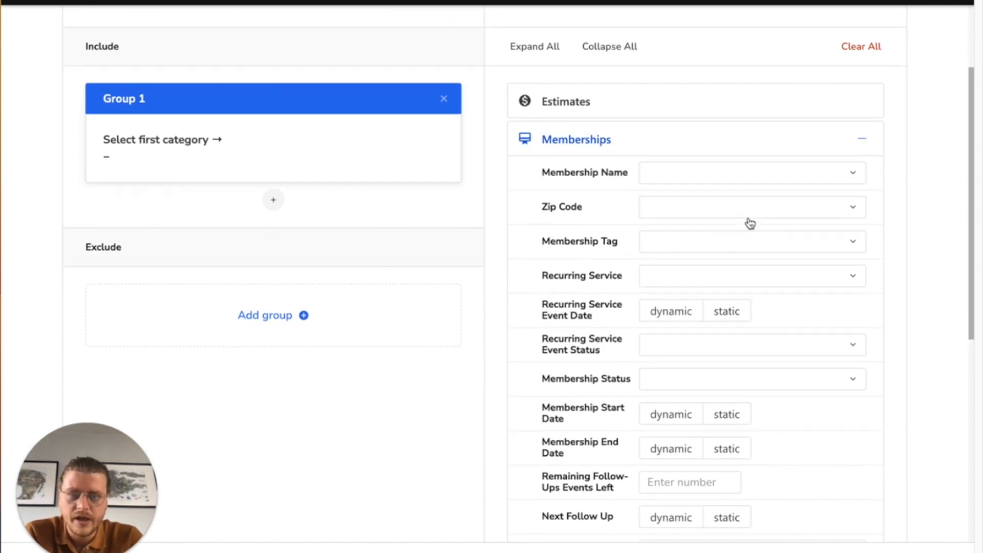
pyautogui.scroll(-2, 750, 224)
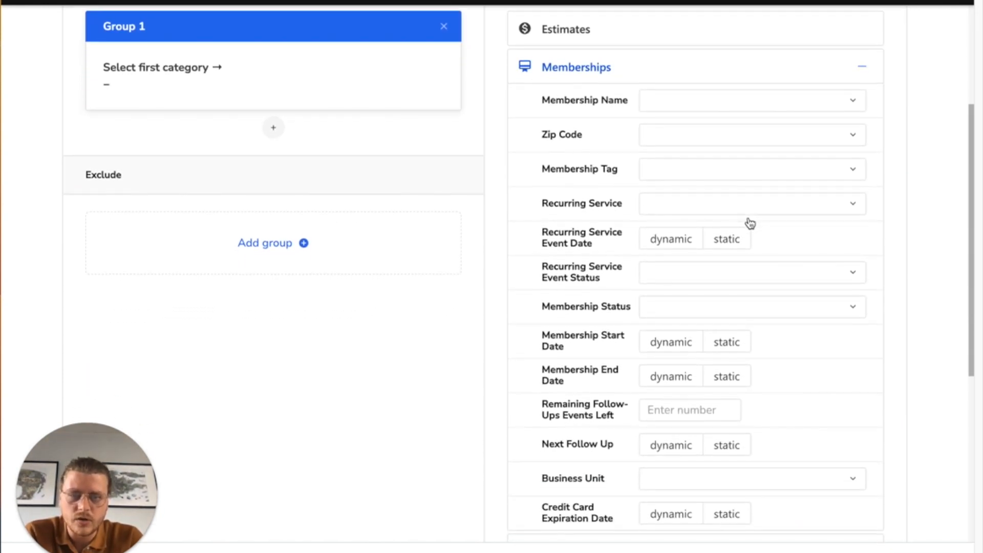
pyautogui.scroll(-2, 749, 223)
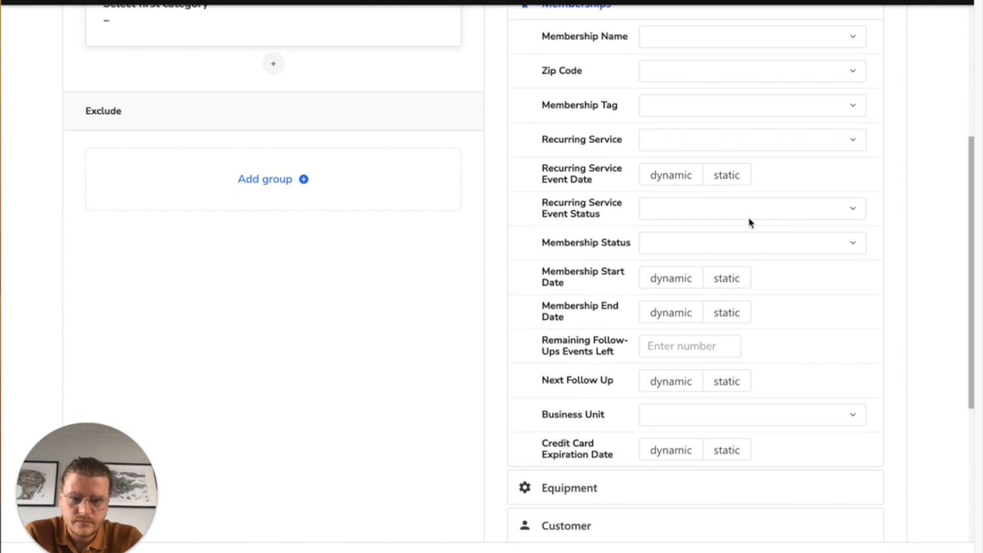
# Apply a dynamic Membership End Date filter of less than 1 month in the future to the group, then collapse the Memberships criteria
pyautogui.click(683, 313)
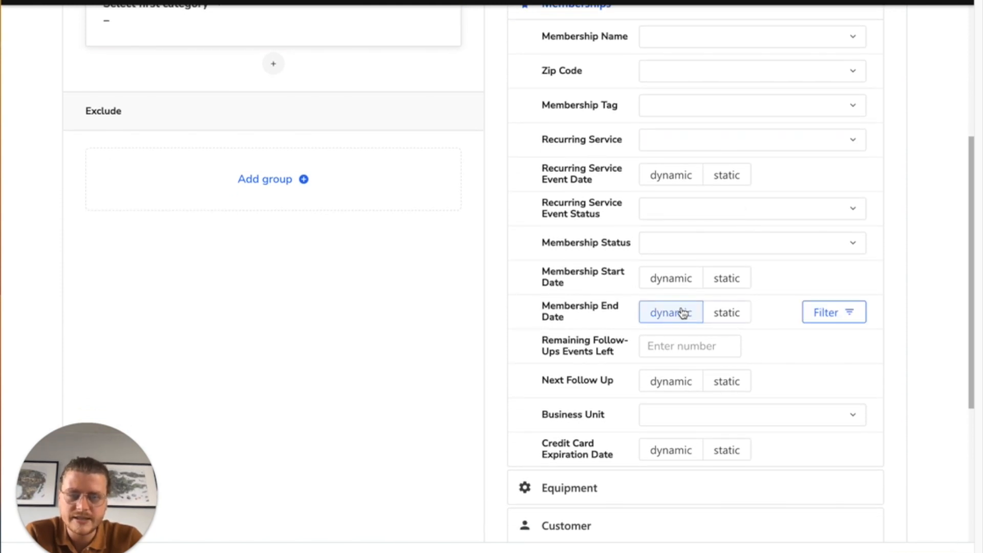
pyautogui.click(819, 312)
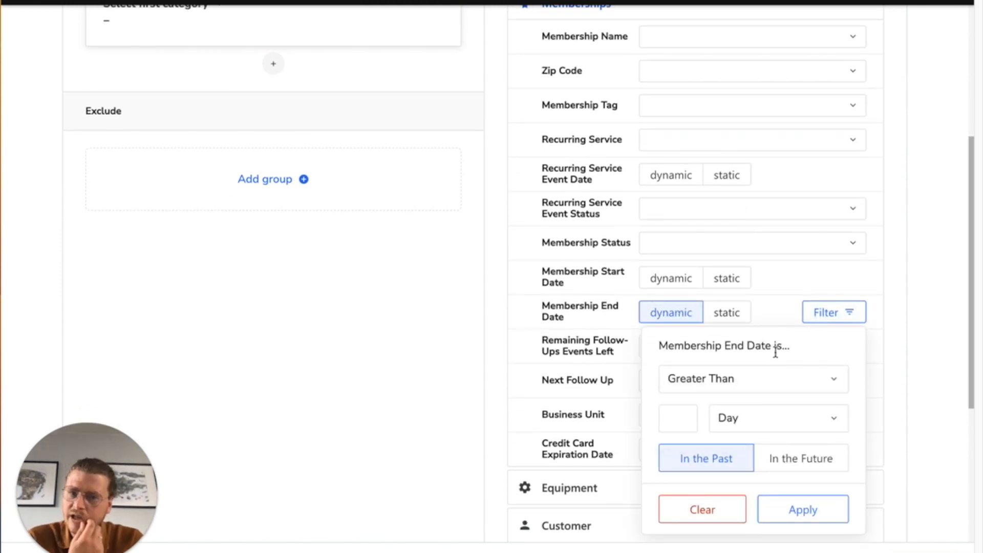
pyautogui.click(748, 381)
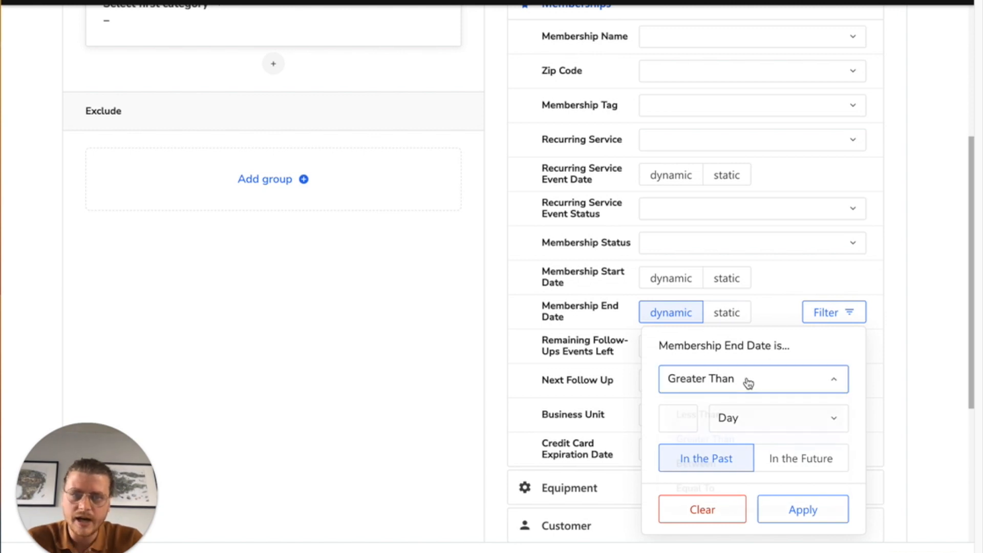
pyautogui.click(714, 412)
pyautogui.click(693, 415)
pyautogui.write('1')
pyautogui.click(739, 428)
pyautogui.click(737, 503)
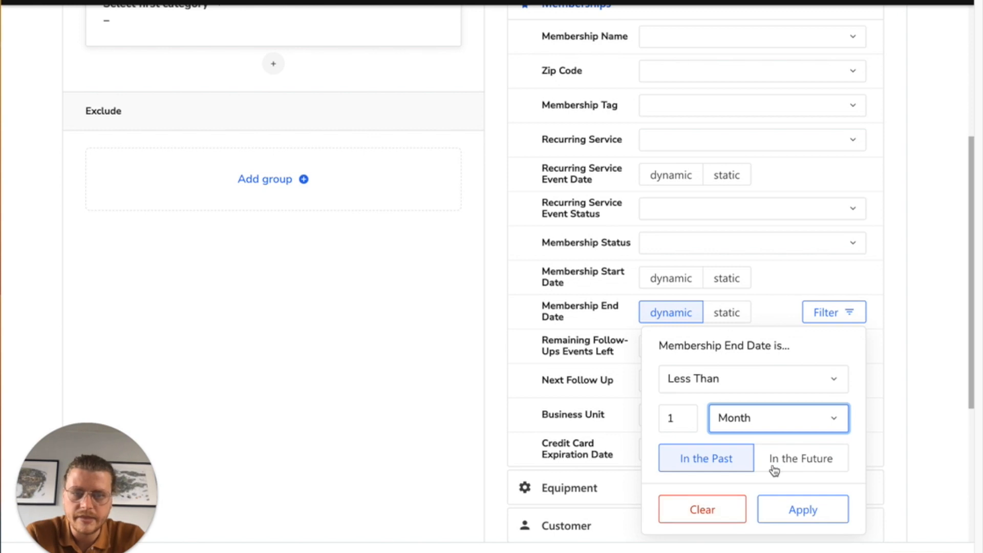
pyautogui.click(783, 465)
pyautogui.click(788, 508)
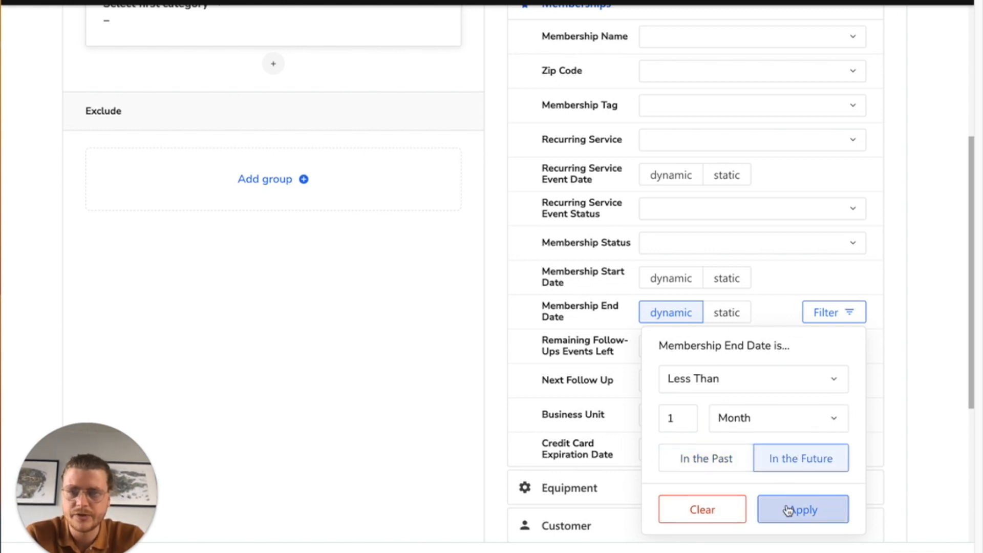
pyautogui.scroll(3, 427, 358)
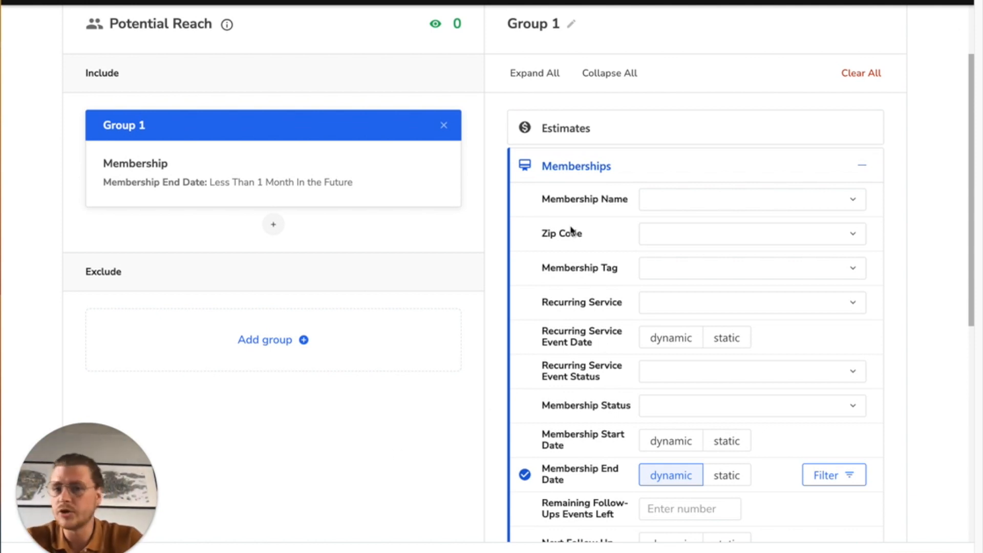
pyautogui.click(859, 171)
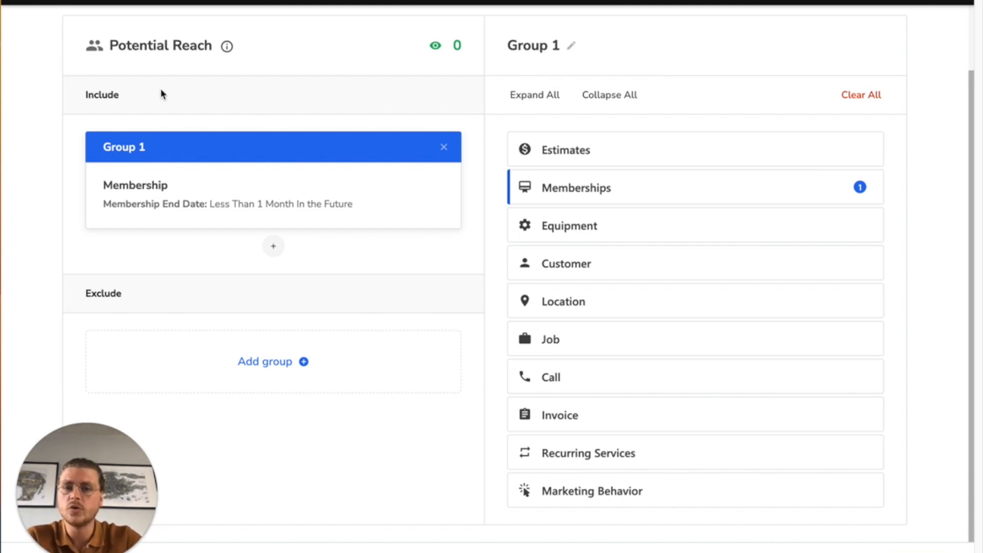
# Rename the included group as "Memberships Ending in 1 Month"
pyautogui.click(570, 47)
pyautogui.moveTo(564, 46); pyautogui.dragTo(515, 47)
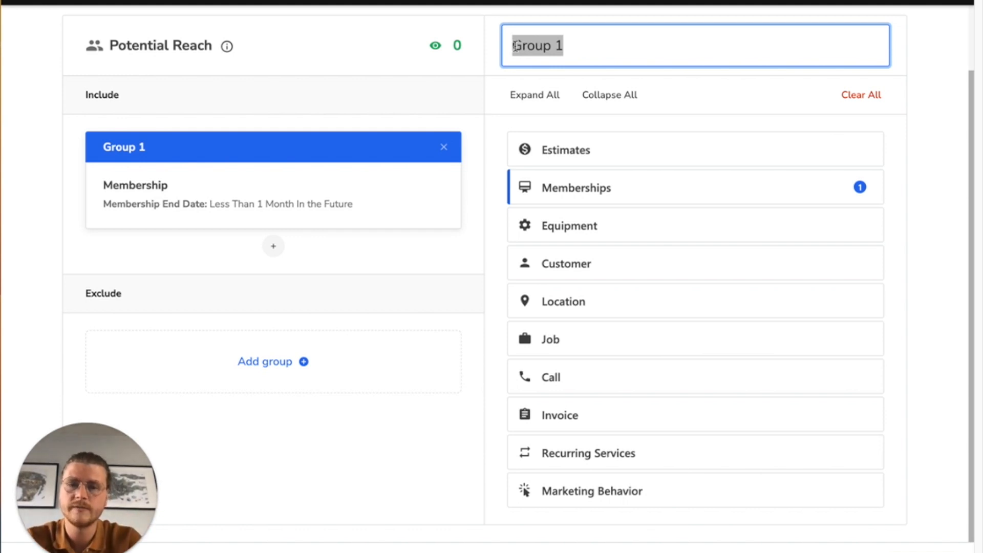
pyautogui.write('Member')
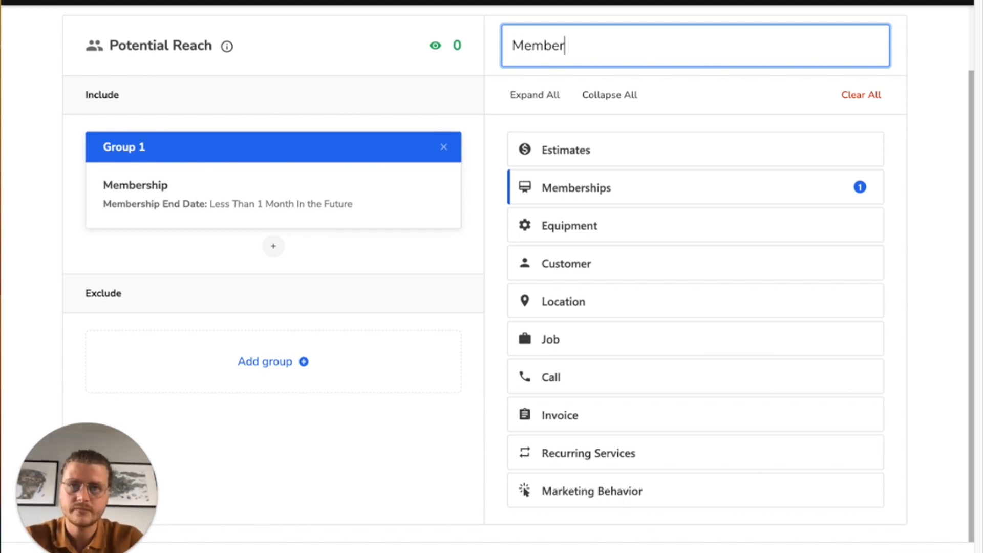
pyautogui.write('ships End')
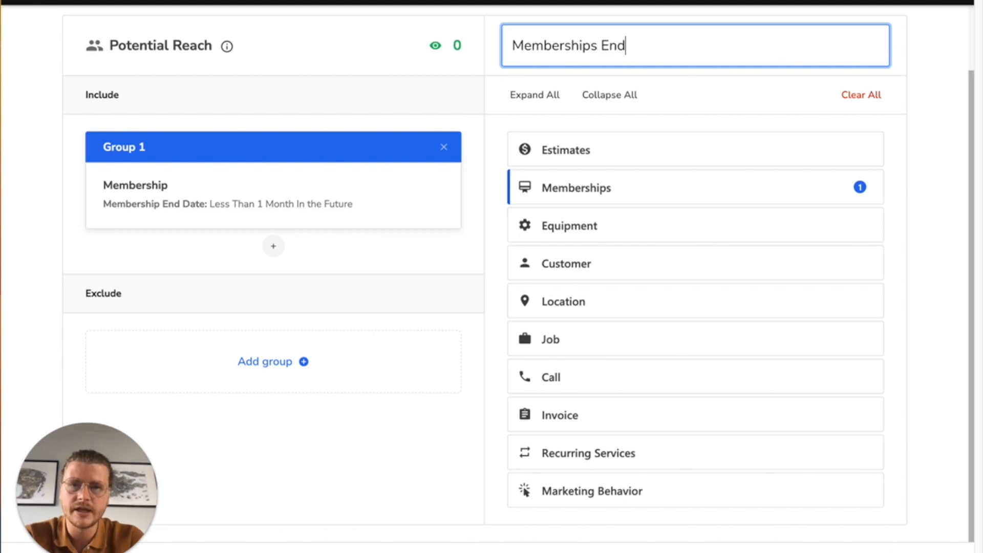
pyautogui.write('ing in 1 Month')
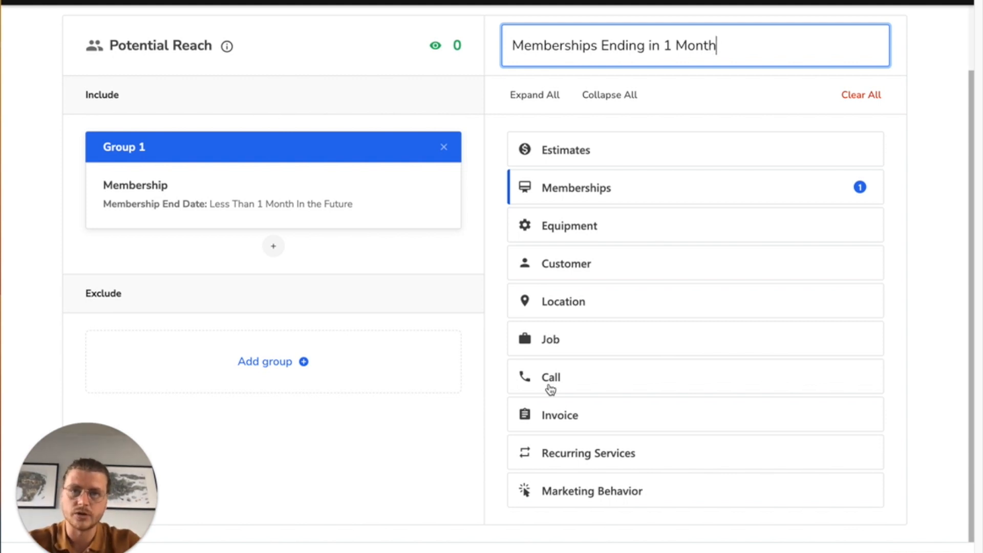
# Restrict the included group to the Residential customer type and collapse the Customer criteria
pyautogui.click(562, 271)
pyautogui.click(691, 295)
pyautogui.click(861, 263)
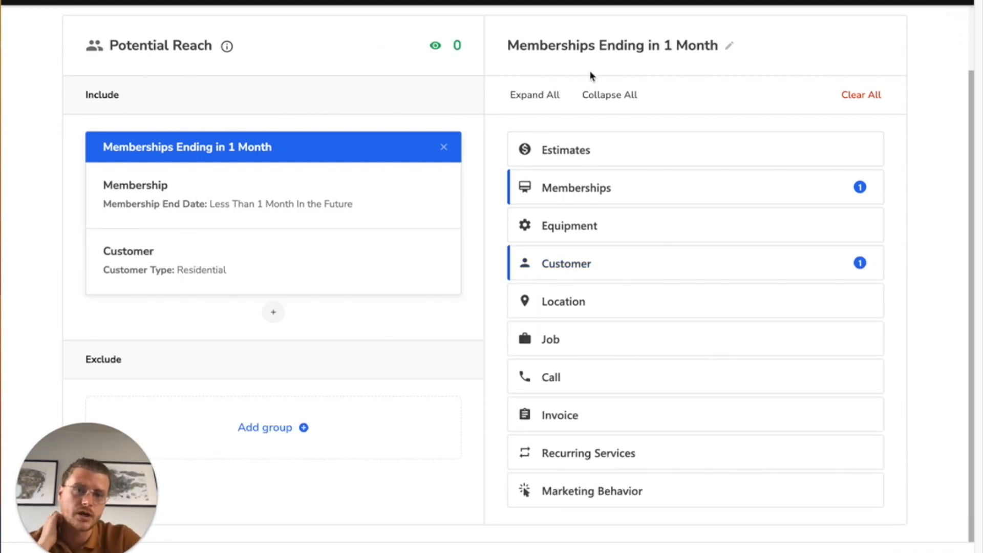
# Rename the included group as "Residential Memberships Ending in 1 Month"
pyautogui.click(540, 47)
pyautogui.write('Residenti')
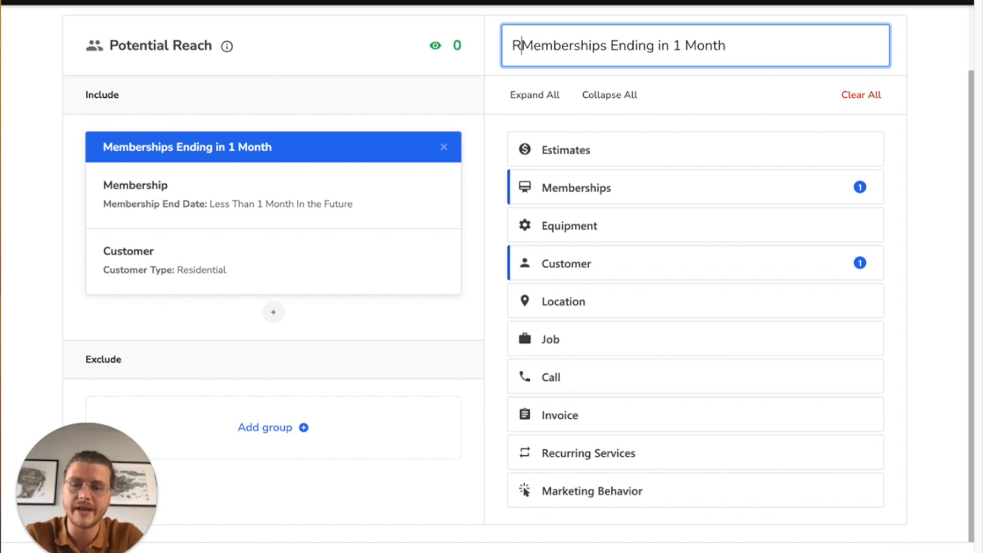
pyautogui.write('al')
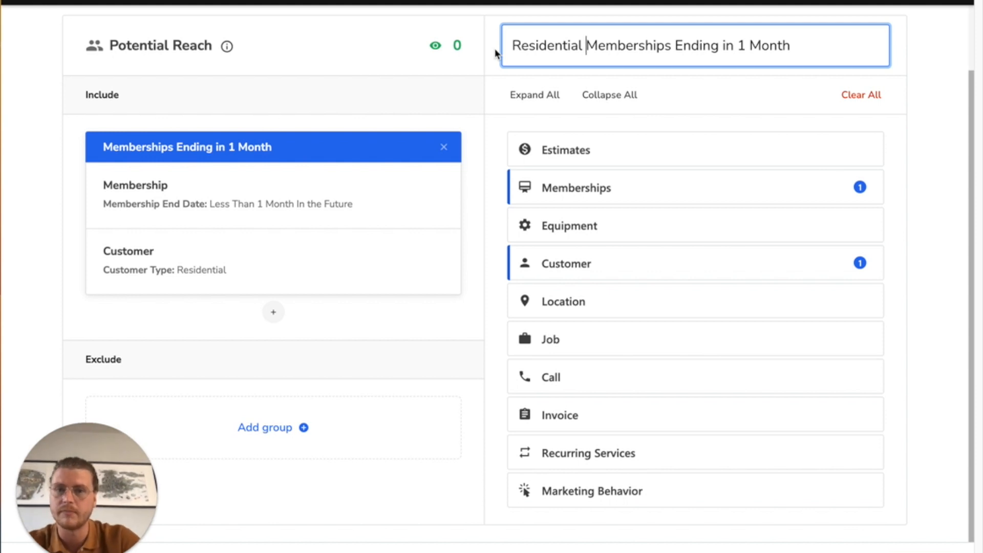
pyautogui.press('Return')
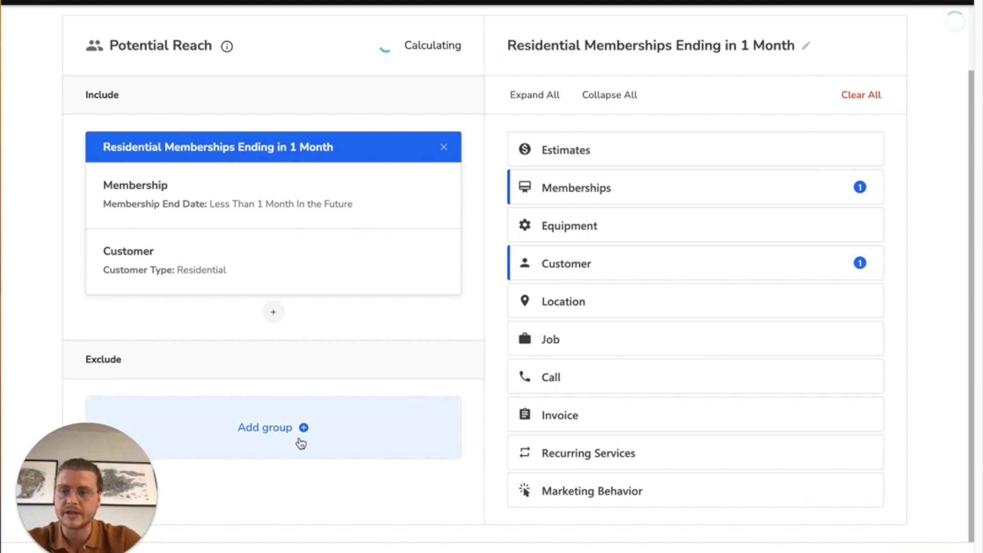
# Add a group to the Exclude section and review its Customer criteria
pyautogui.click(301, 440)
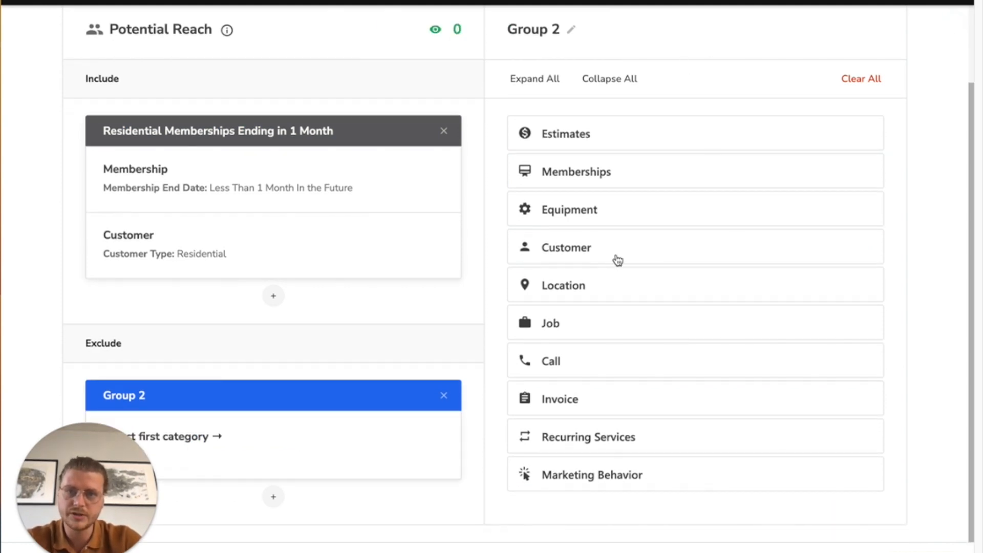
pyautogui.click(579, 255)
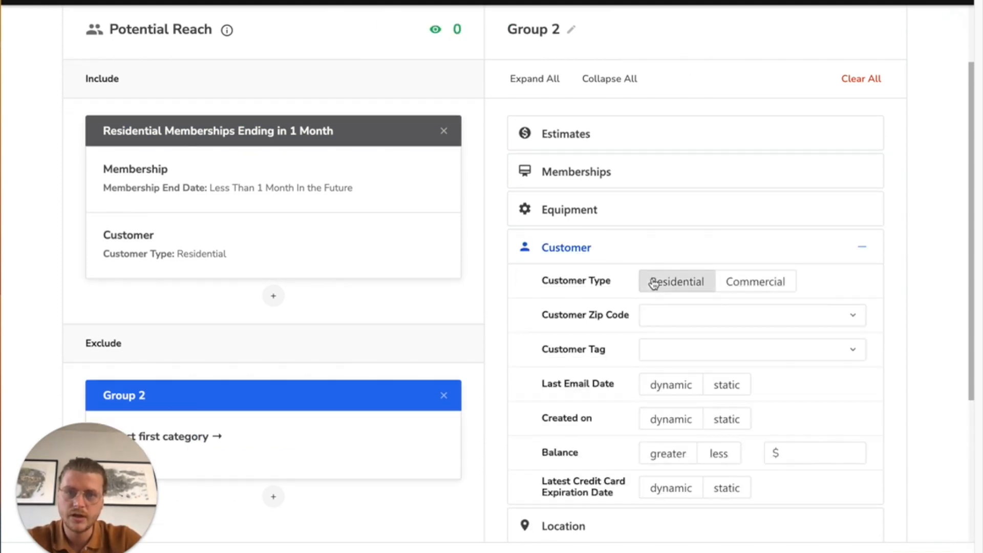
pyautogui.click(592, 248)
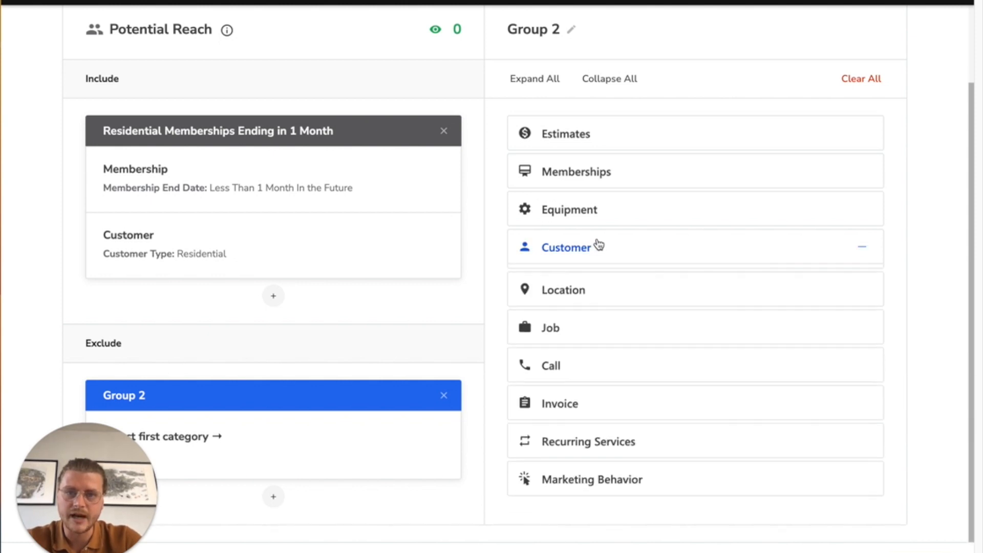
# Search the excluded group's Customer Tag options for "bad experience"
pyautogui.click(596, 247)
pyautogui.click(674, 358)
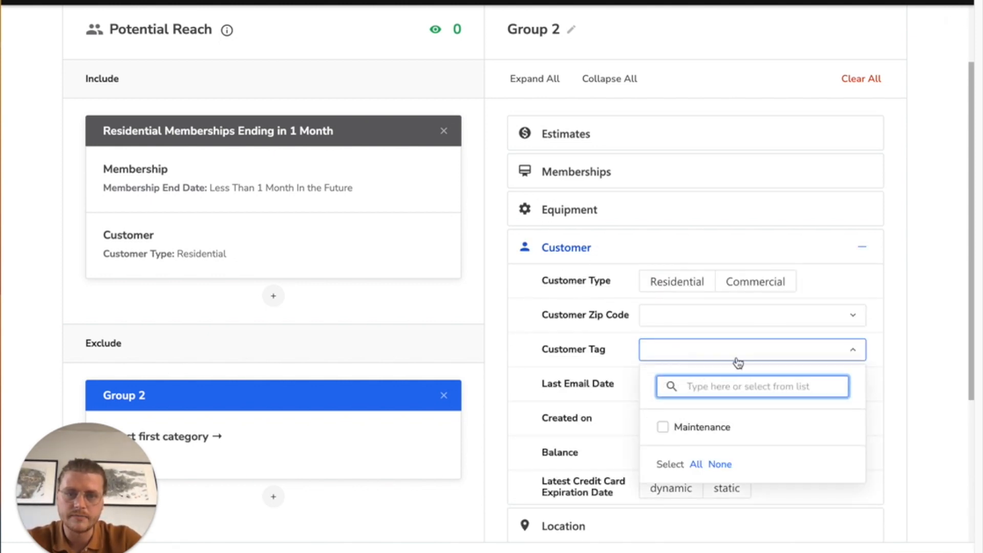
pyautogui.click(709, 354)
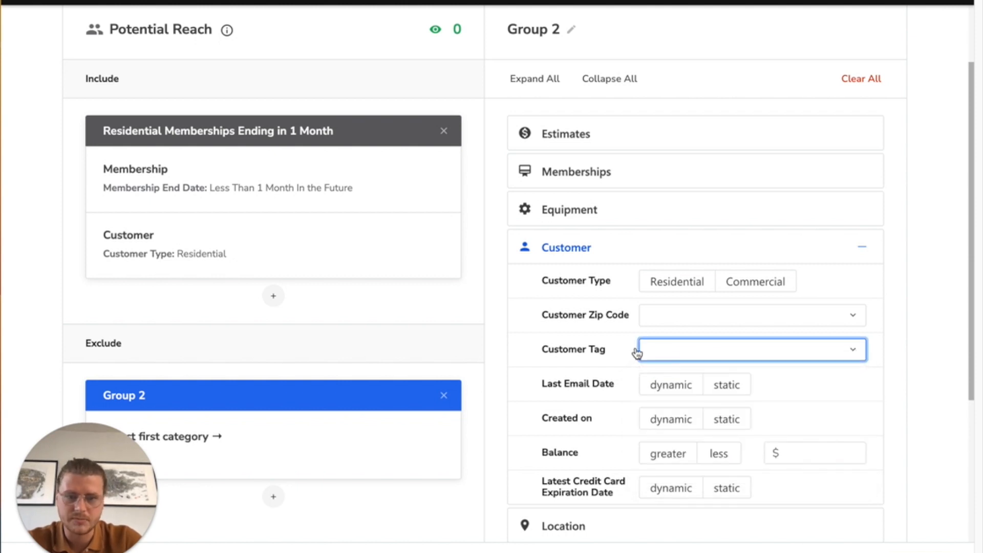
pyautogui.click(665, 358)
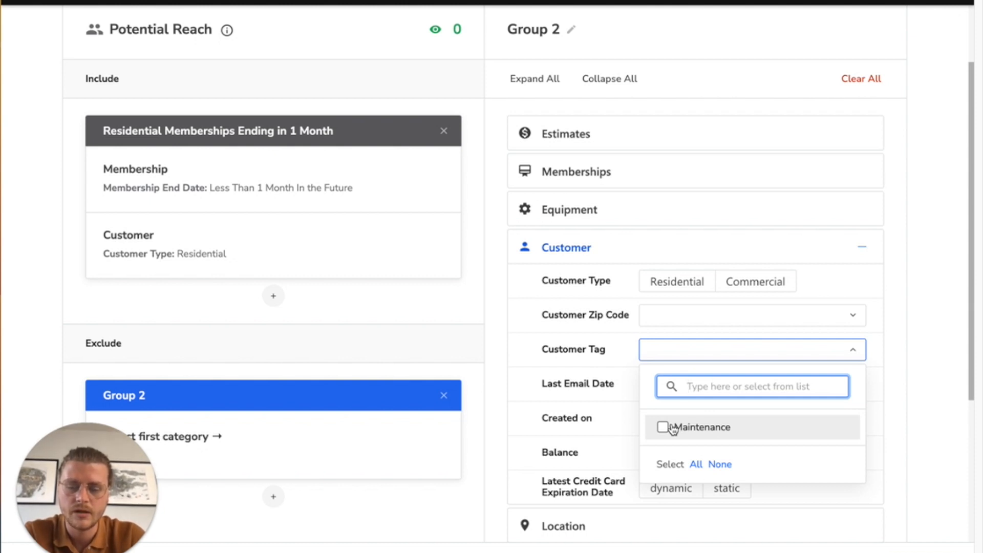
pyautogui.write('bad experienc')
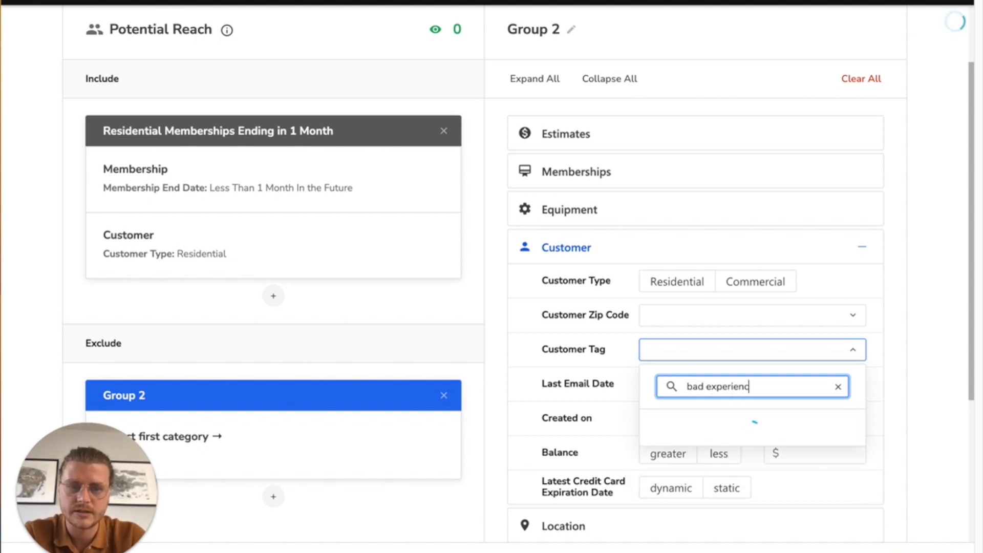
pyautogui.write('e')
# Clear the tag search and set the excluded group's Customer Tag to Maintenance
pyautogui.press('BackSpace')
pyautogui.press('BackSpace')
pyautogui.press('BackSpace')
pyautogui.press('BackSpace')
pyautogui.press('BackSpace')
pyautogui.press('BackSpace')
pyautogui.press('BackSpace')
pyautogui.press('BackSpace')
pyautogui.press('BackSpace')
pyautogui.press('BackSpace')
pyautogui.press('BackSpace')
pyautogui.press('BackSpace')
pyautogui.press('BackSpace')
pyautogui.press('BackSpace')
pyautogui.click(708, 437)
pyautogui.click(893, 378)
# Review the campaign interaction options in the excluded group's Marketing Behavior criteria without choosing one
pyautogui.scroll(-1, 894, 377)
pyautogui.scroll(-4, 893, 377)
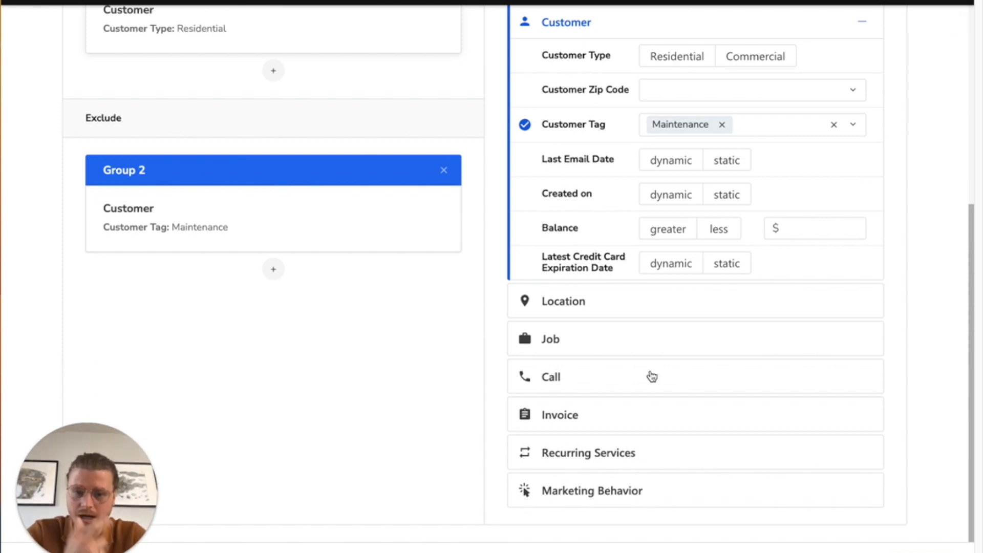
pyautogui.click(529, 491)
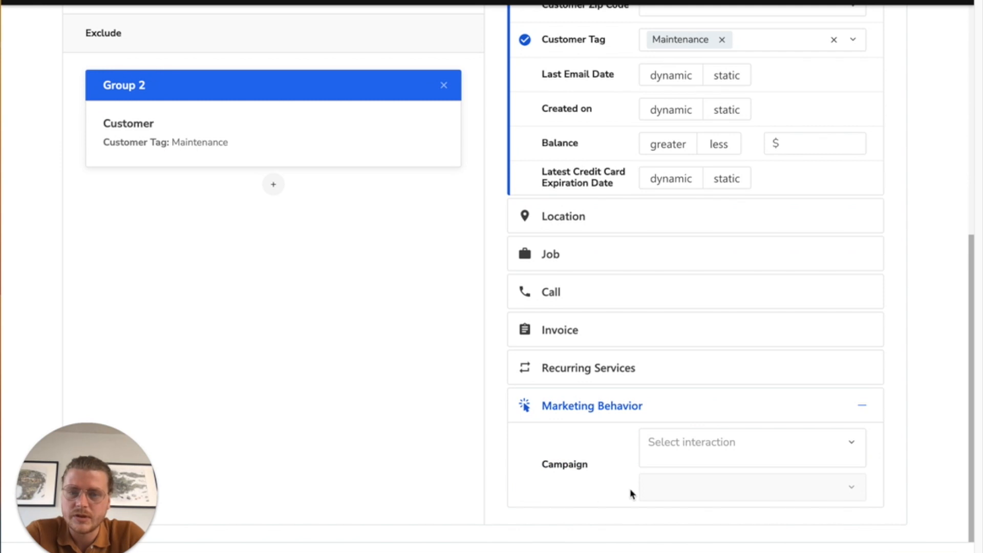
pyautogui.click(675, 444)
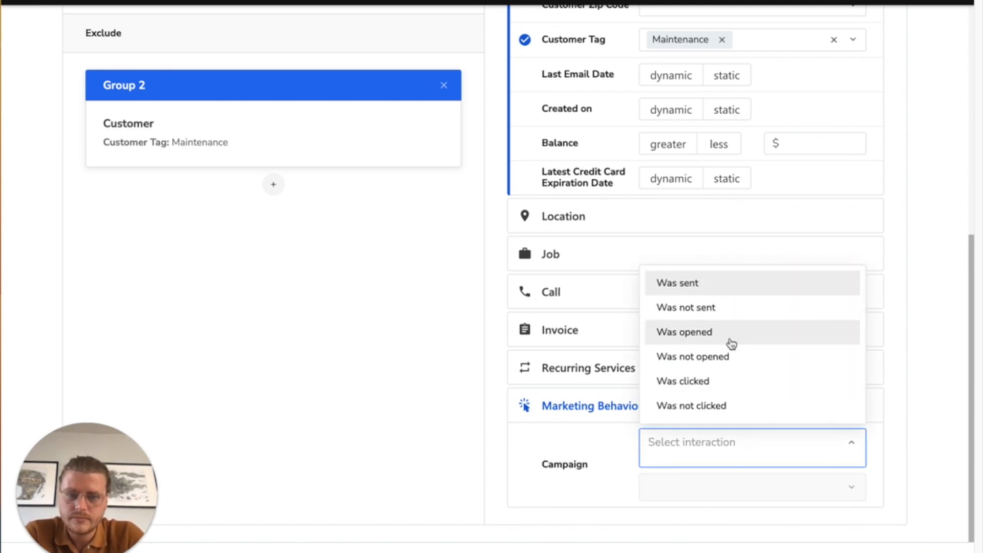
pyautogui.click(522, 457)
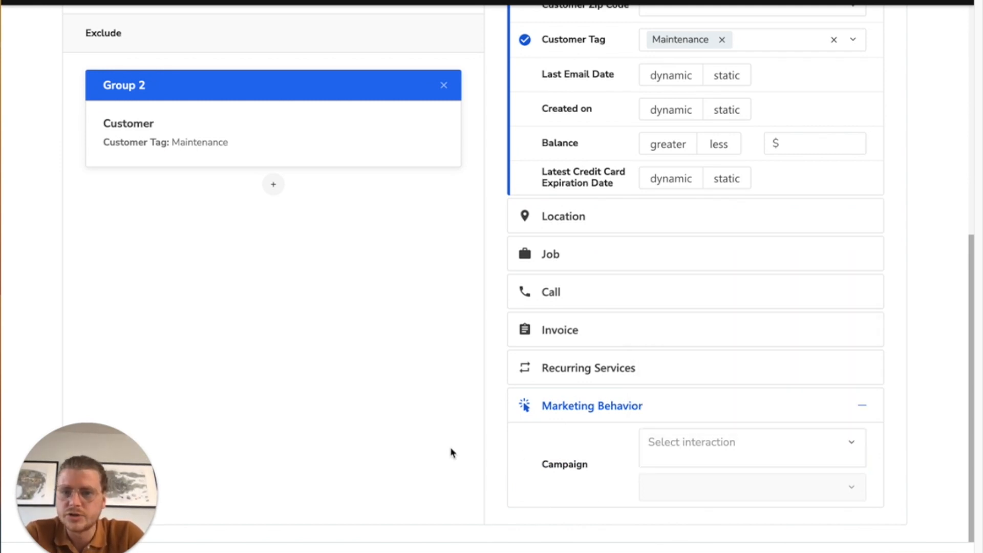
pyautogui.click(842, 446)
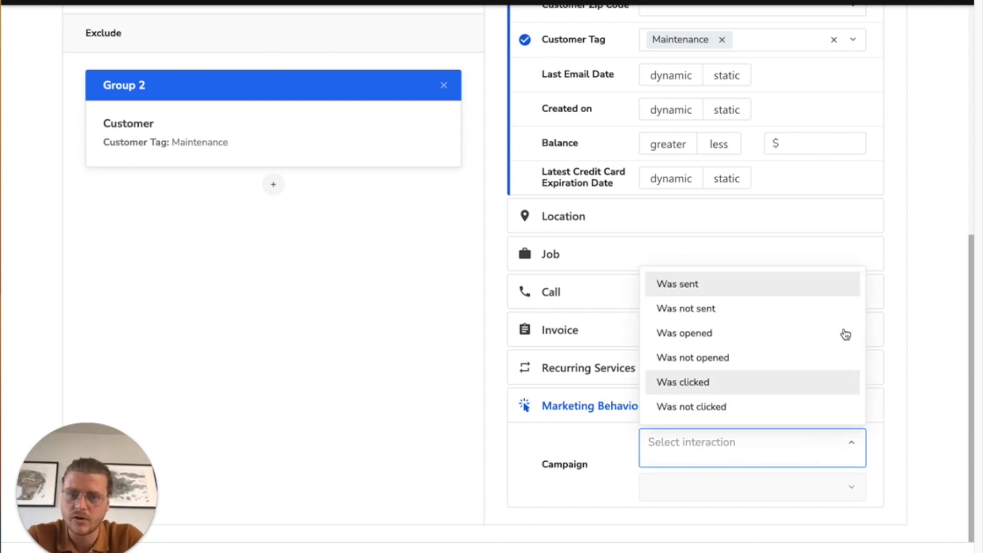
pyautogui.click(917, 397)
pyautogui.click(849, 416)
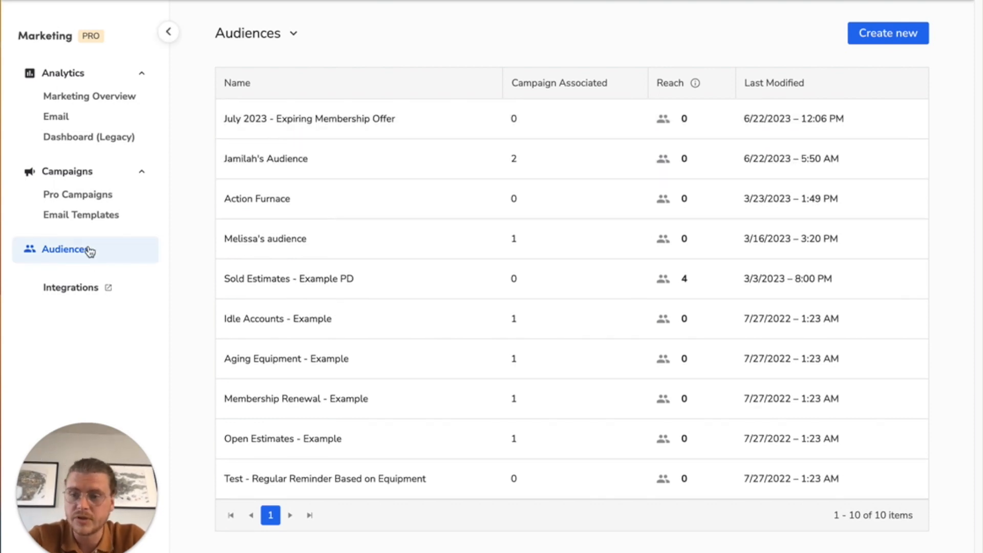
# Browse the email templates and filter them by the Membership Reminders campaign type
pyautogui.click(67, 216)
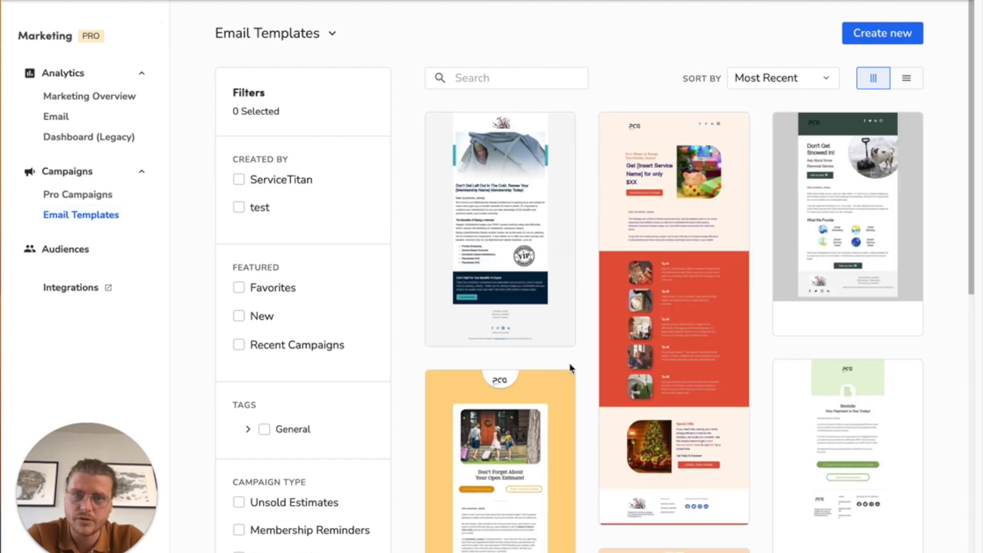
pyautogui.scroll(-10, 571, 367)
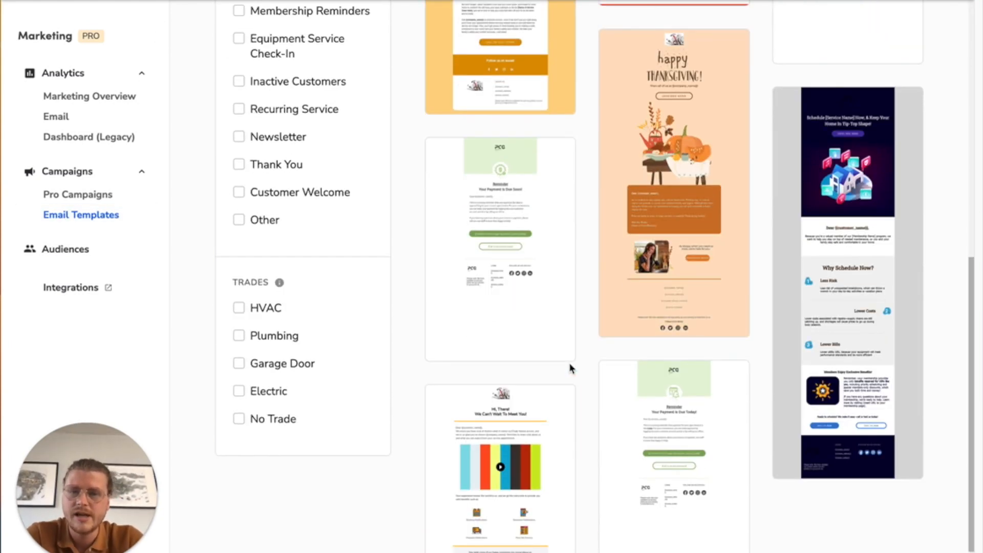
pyautogui.moveTo(602, 339)
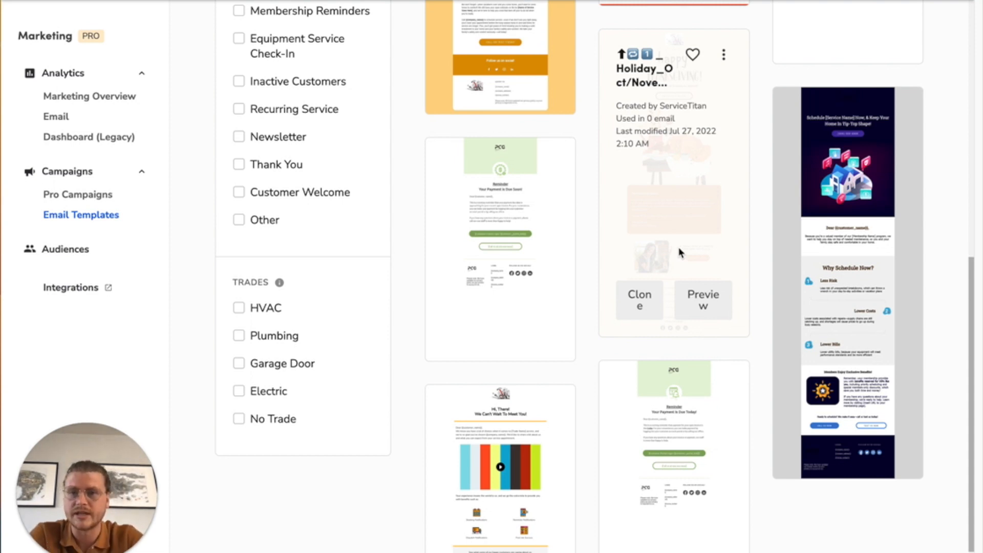
pyautogui.click(239, 11)
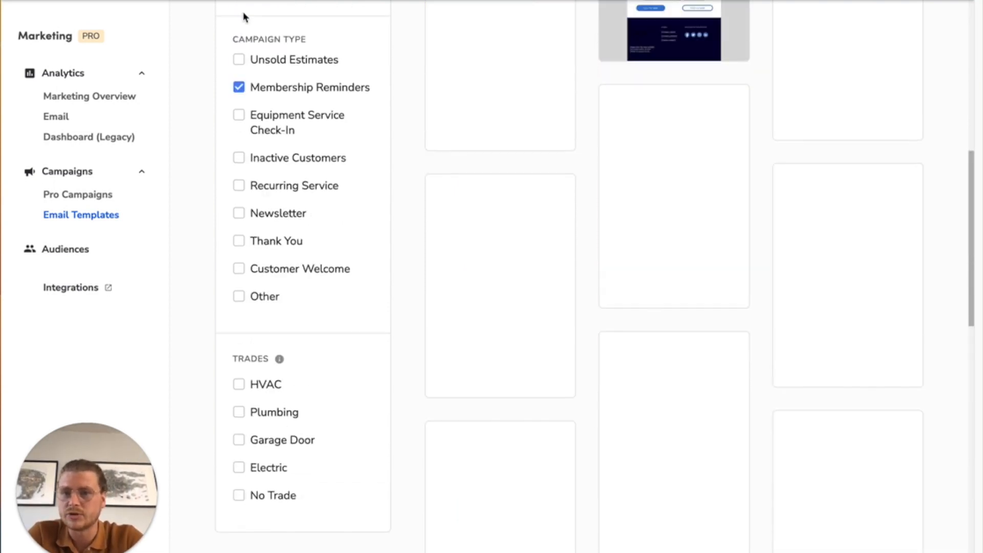
pyautogui.scroll(8, 351, 119)
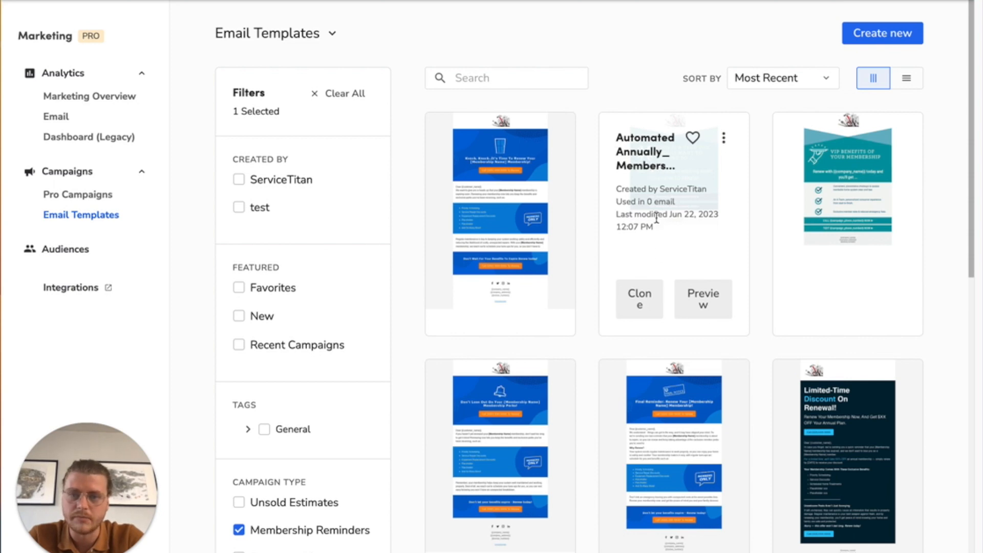
# Clone the Automated Annually_ Membership Renewal Reasons Drip 1 template as "July 2023 - Expiring Memberships - Email 1", keeping the Membership Reminders type
pyautogui.click(647, 303)
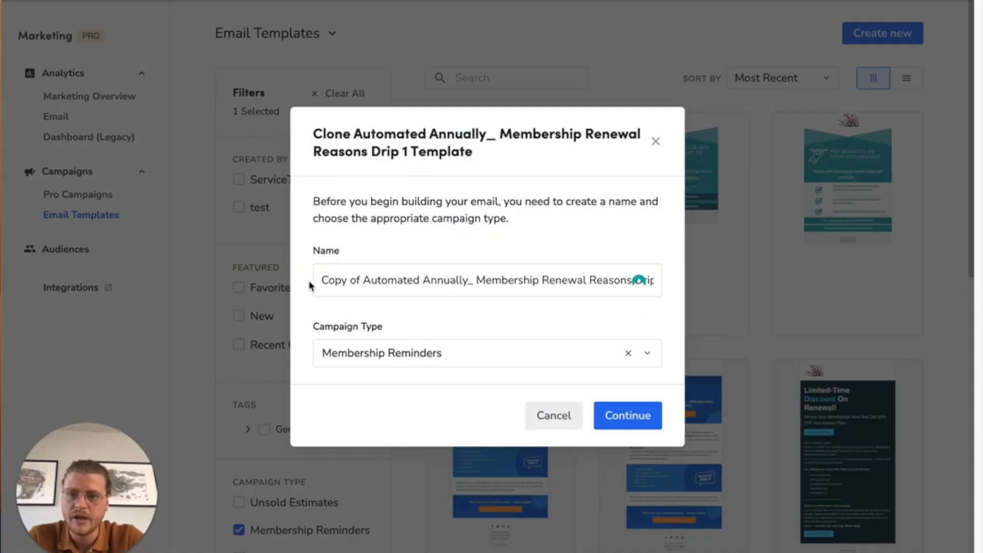
pyautogui.moveTo(314, 284); pyautogui.dragTo(654, 288)
pyautogui.press('BackSpace')
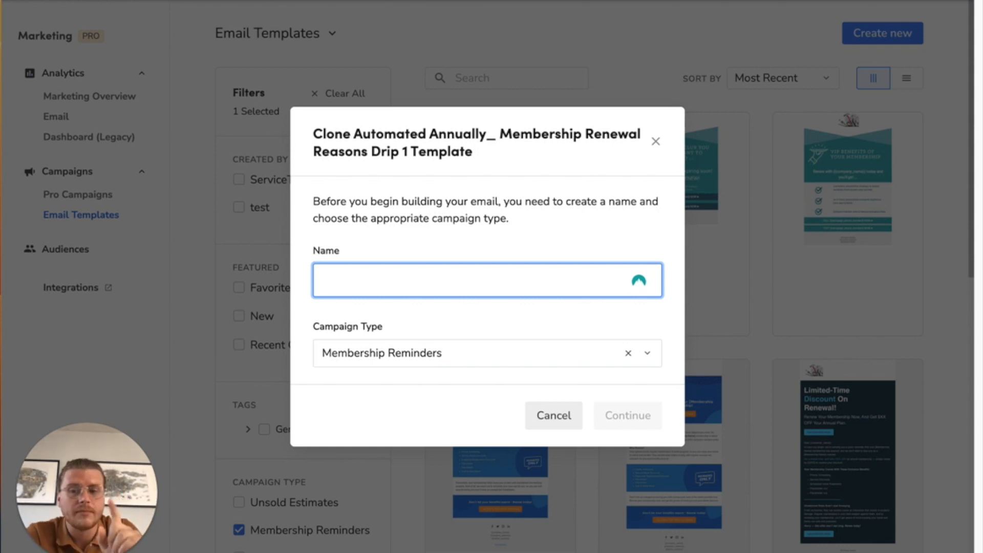
pyautogui.write('July 2023 - E')
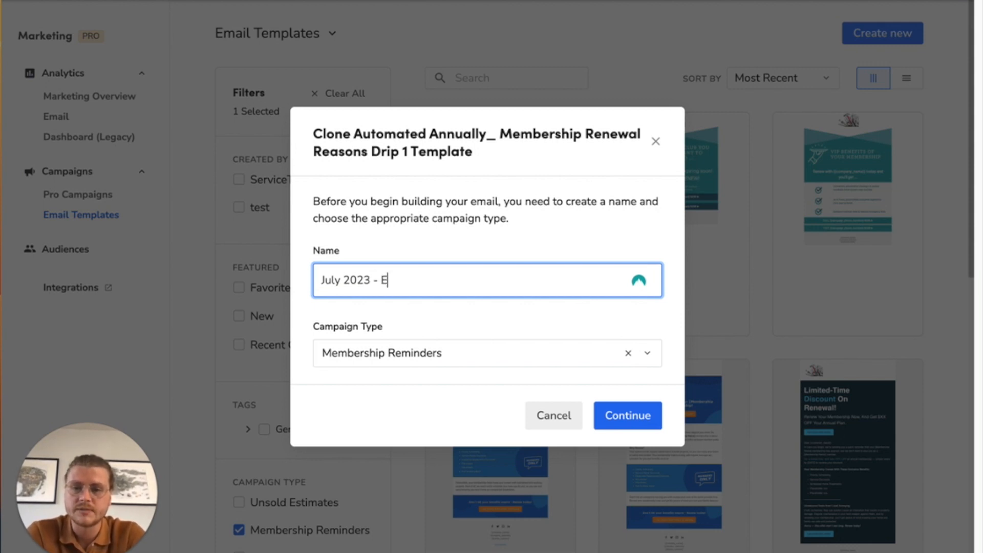
pyautogui.write('xpiring Memberships - Email 1')
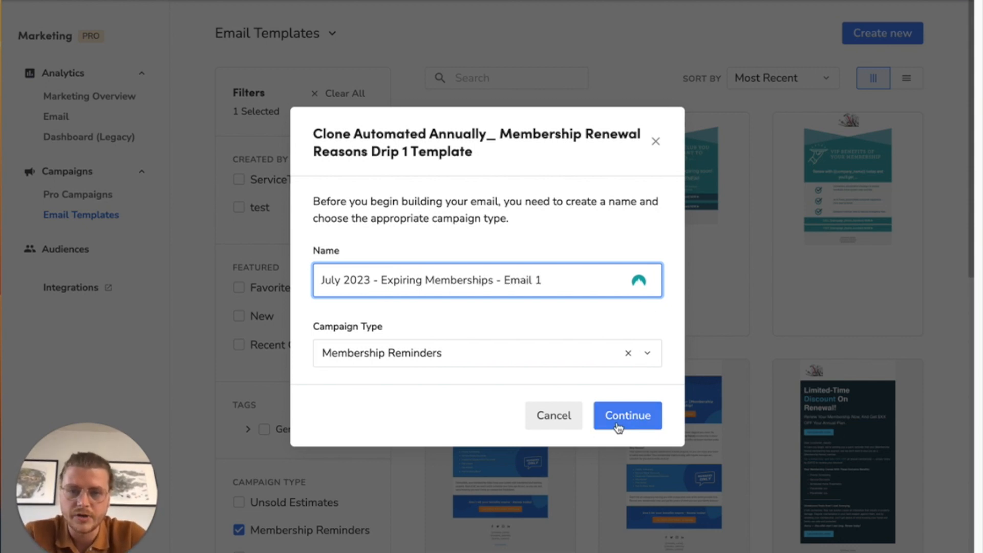
pyautogui.click(618, 427)
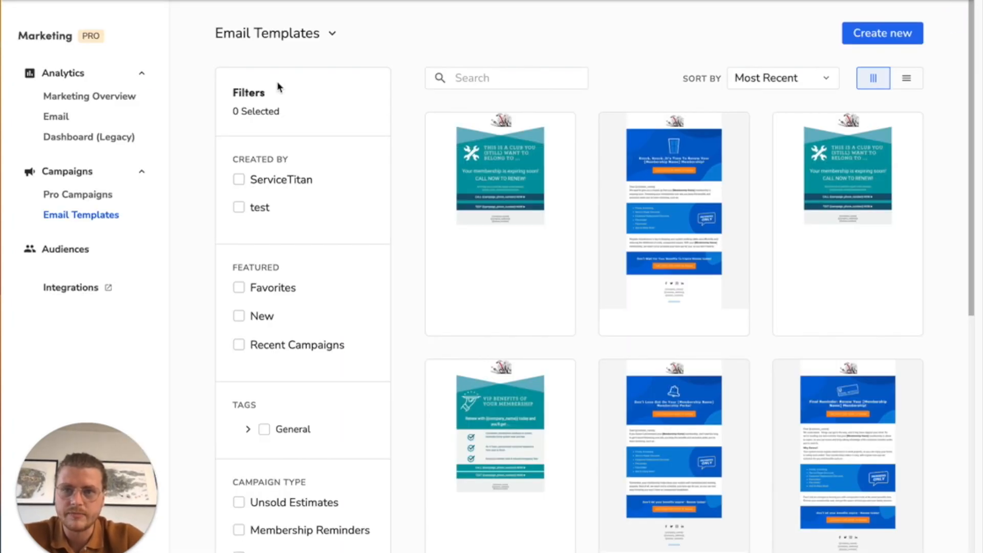
# Clone the Email 1_ Membership Drip Campaign - All Trades template as "July 2023 - Expiring Memberships - Email 2", keeping the Membership Reminders type
pyautogui.moveTo(488, 215)
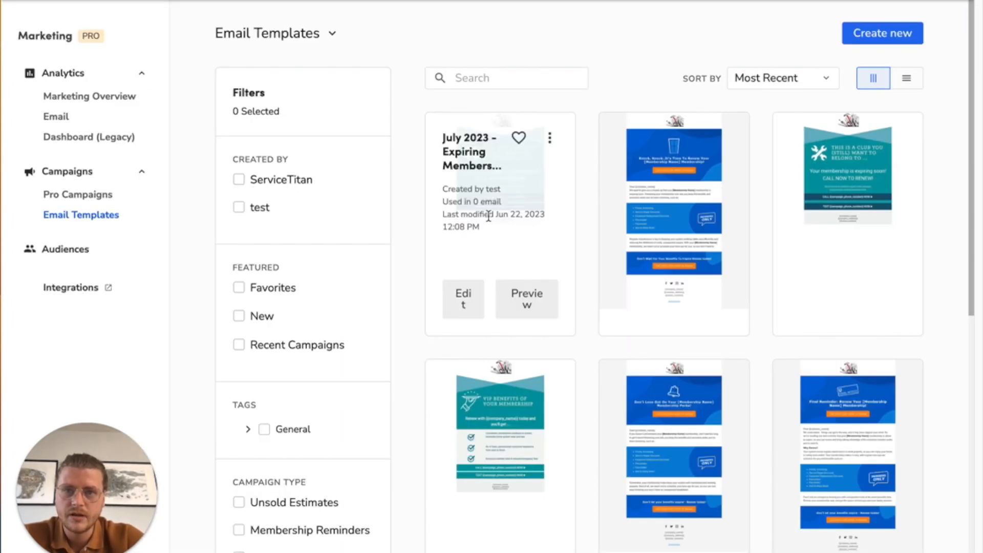
pyautogui.moveTo(674, 232)
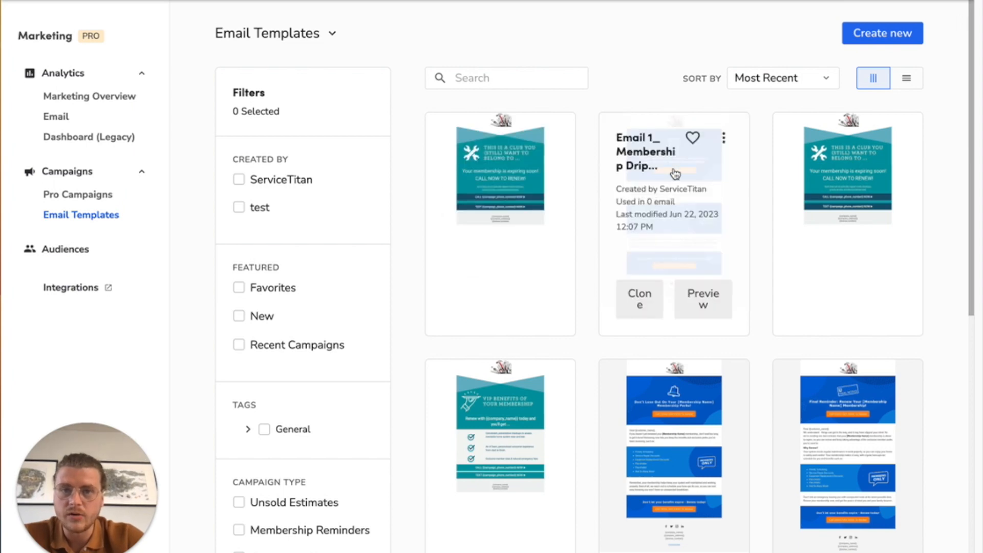
pyautogui.click(648, 308)
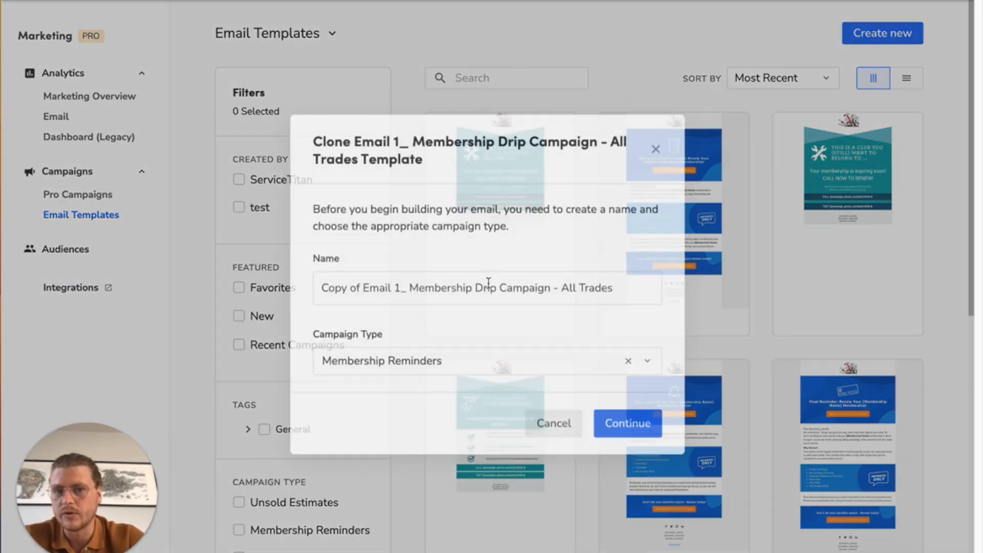
pyautogui.tripleClick(321, 281)
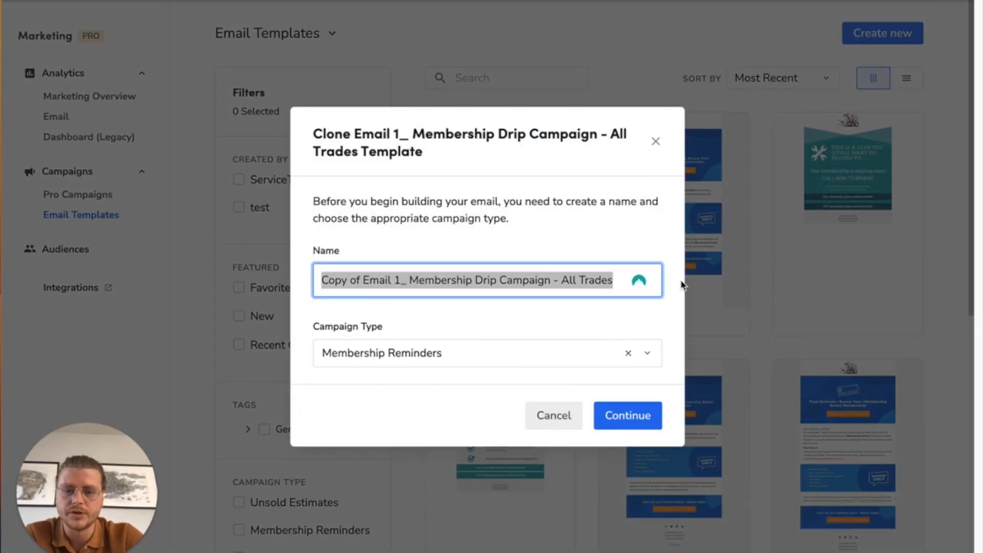
pyautogui.press('BackSpace')
pyautogui.write('July 2023')
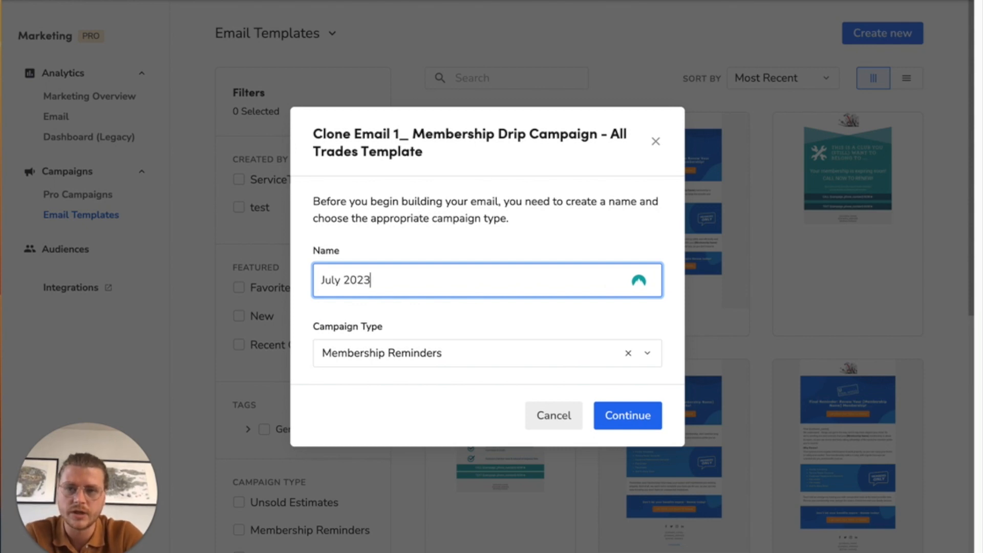
pyautogui.write(' - Expiring Membershi')
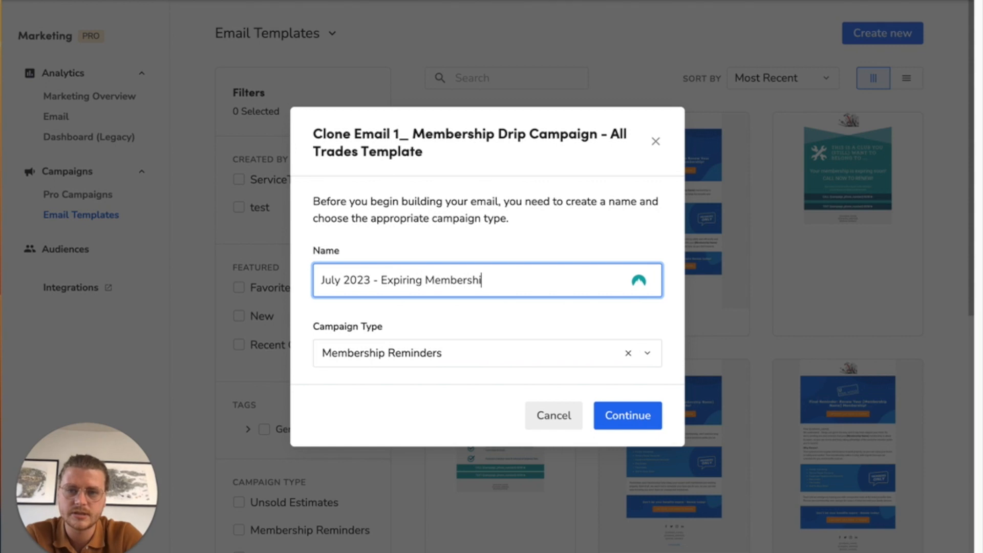
pyautogui.write('ps - Email 2')
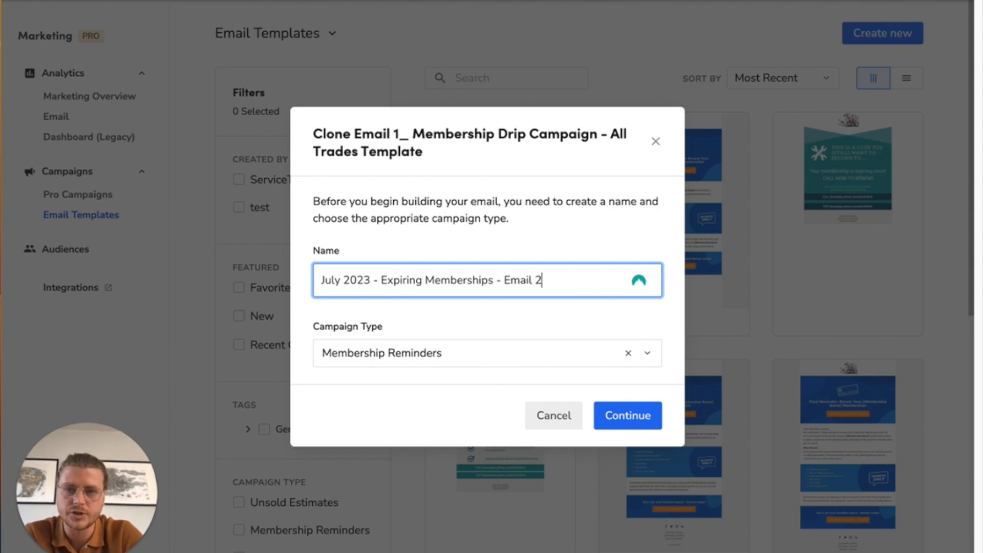
pyautogui.click(630, 415)
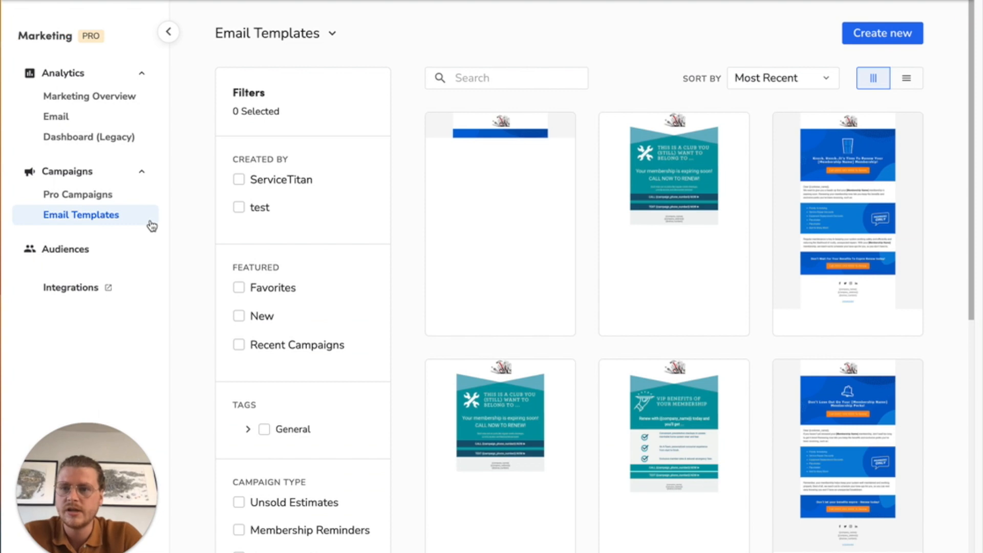
pyautogui.moveTo(656, 174)
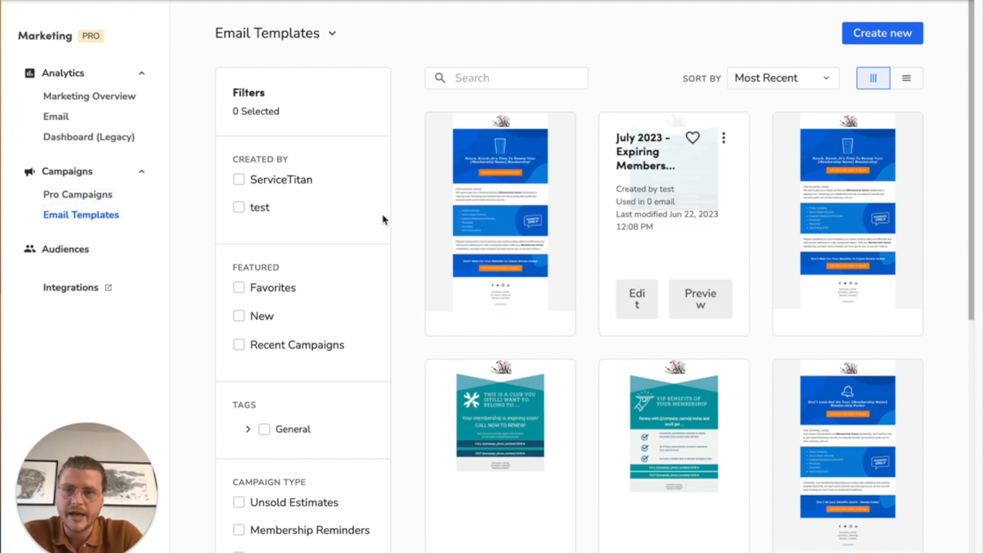
# Start a new Email campaign from the Pro Campaigns list with the Membership Reminders campaign type
pyautogui.click(75, 196)
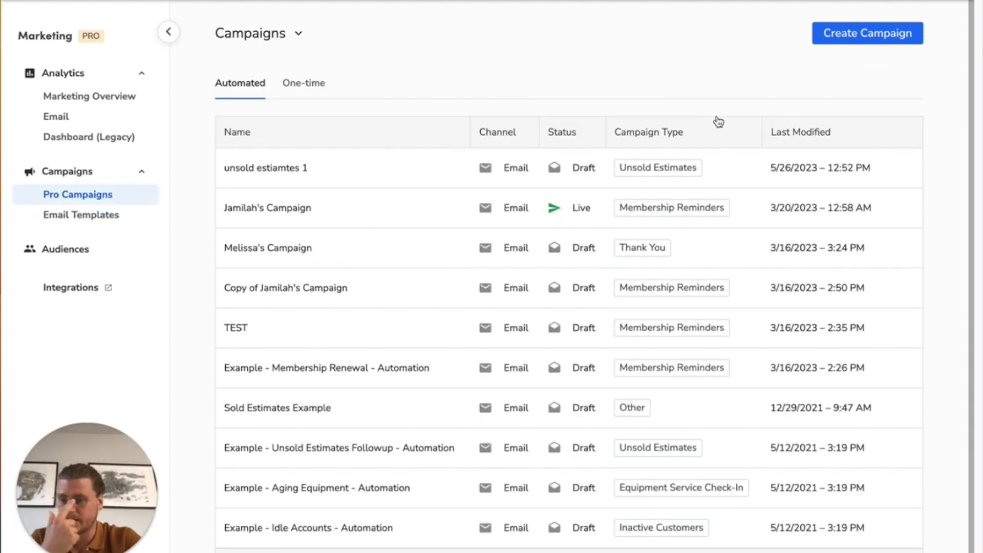
pyautogui.click(842, 41)
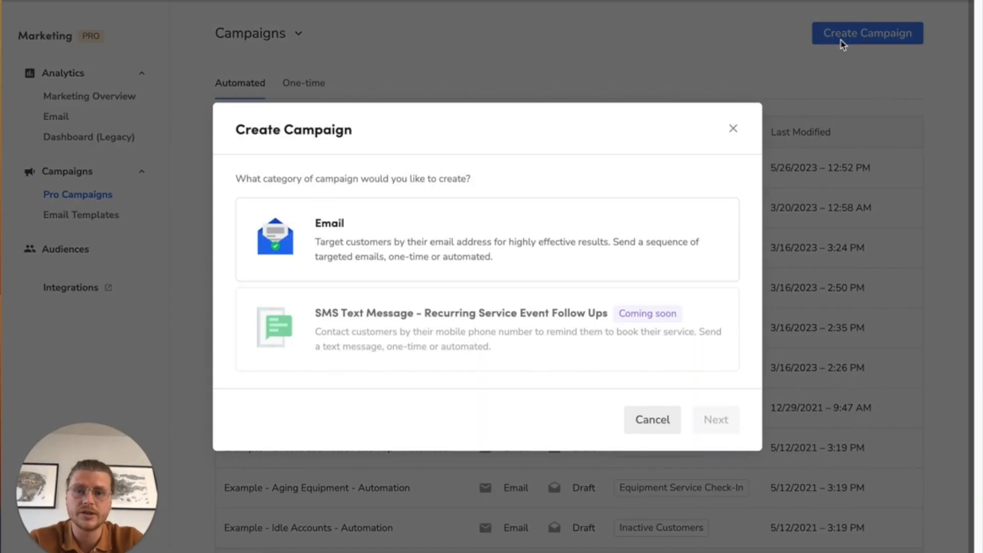
pyautogui.click(351, 256)
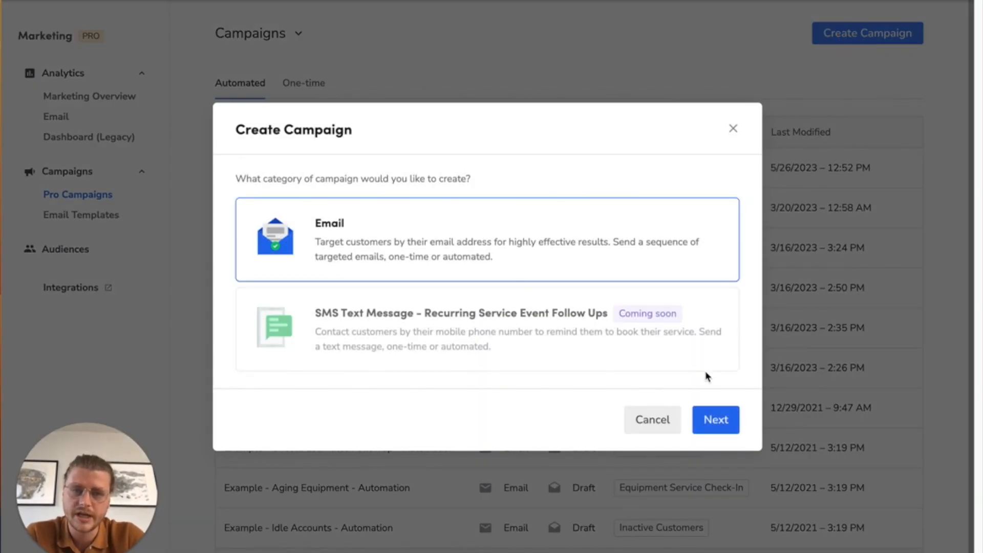
pyautogui.click(711, 421)
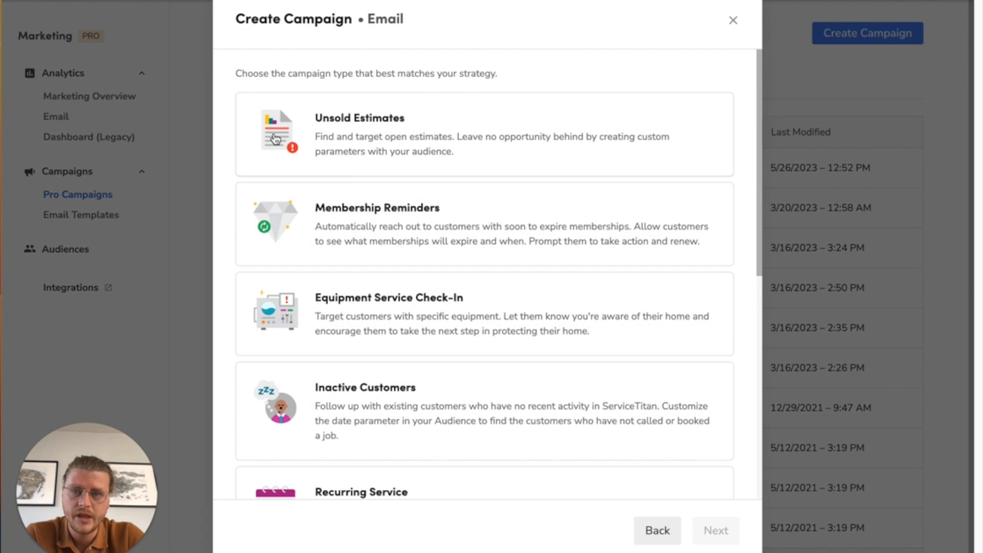
pyautogui.scroll(-1, 373, 329)
pyautogui.click(347, 202)
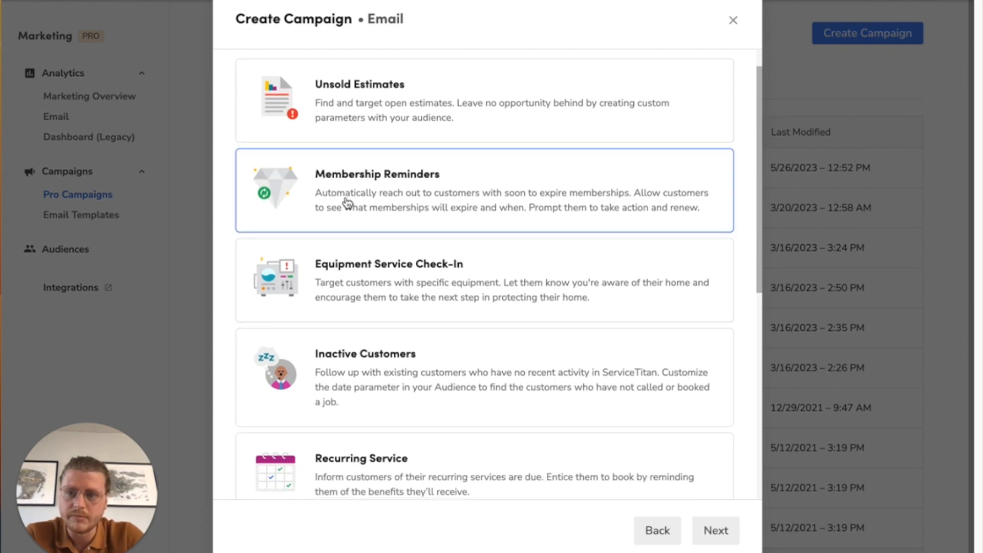
pyautogui.scroll(-8, 347, 202)
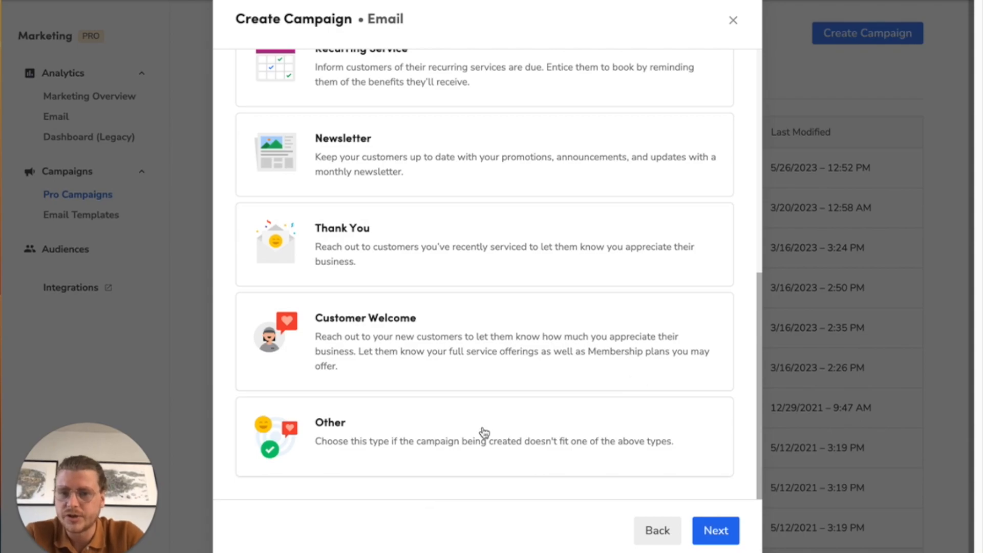
pyautogui.click(716, 532)
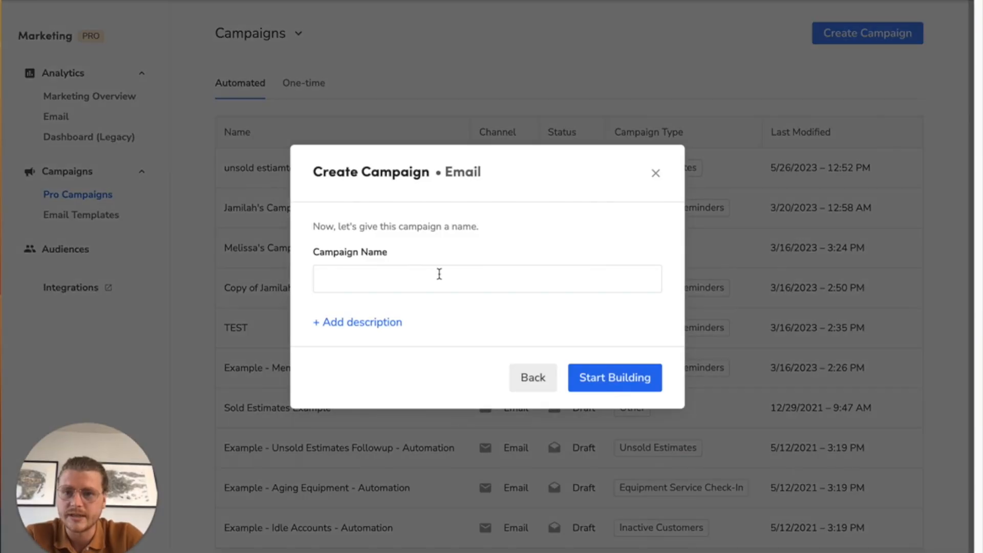
# Name the campaign "July 2023 - Expiring Memberships" and start building it
pyautogui.write('July 20')
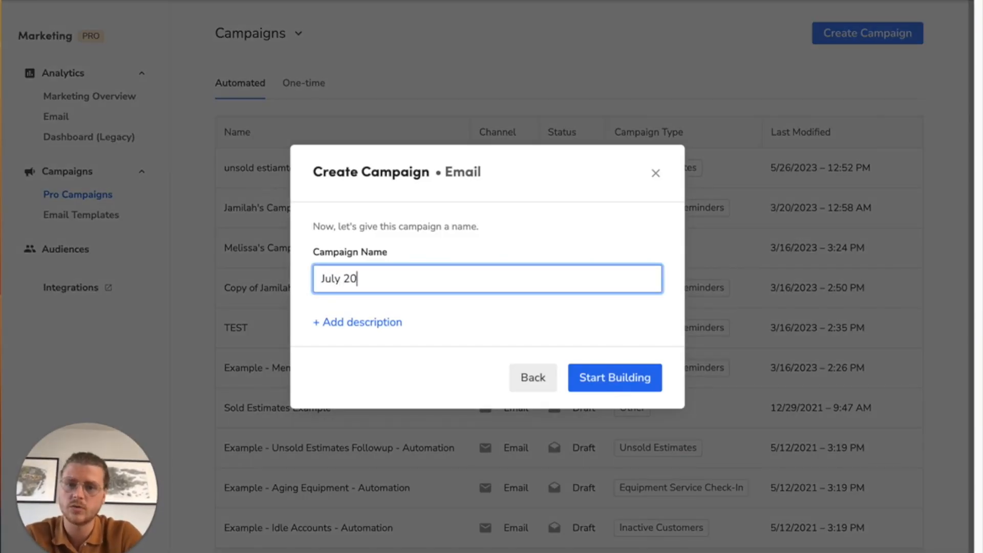
pyautogui.write('20 - Expi')
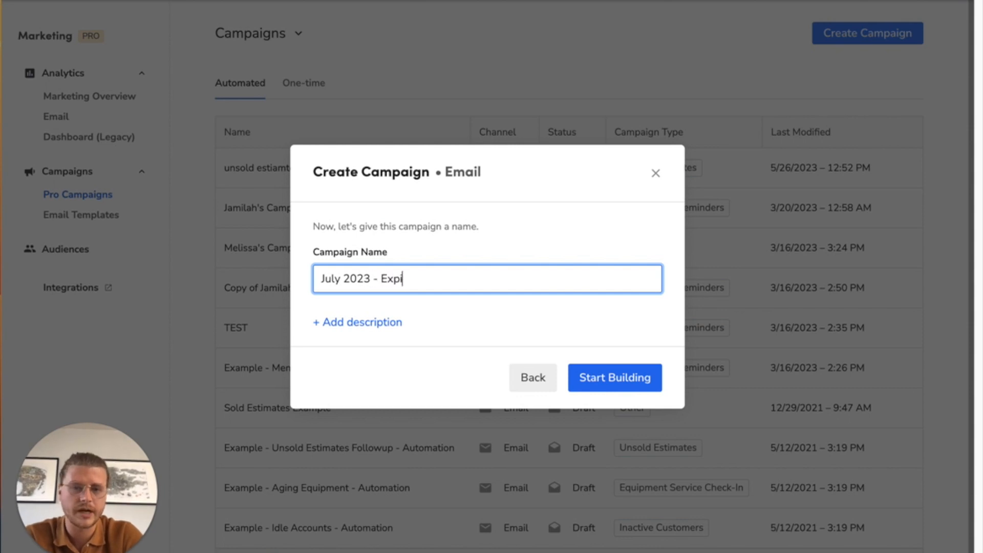
pyautogui.write('ring Memberships')
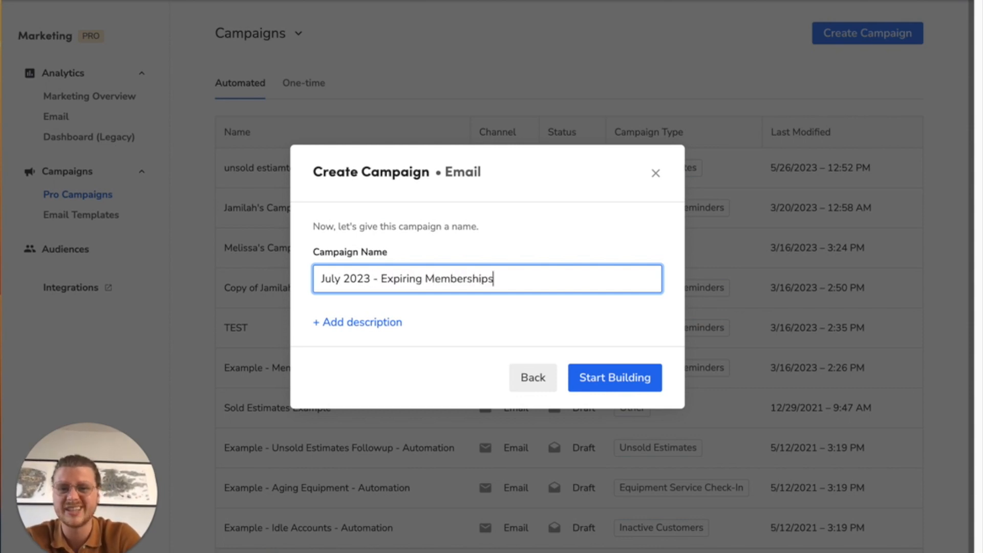
pyautogui.click(609, 388)
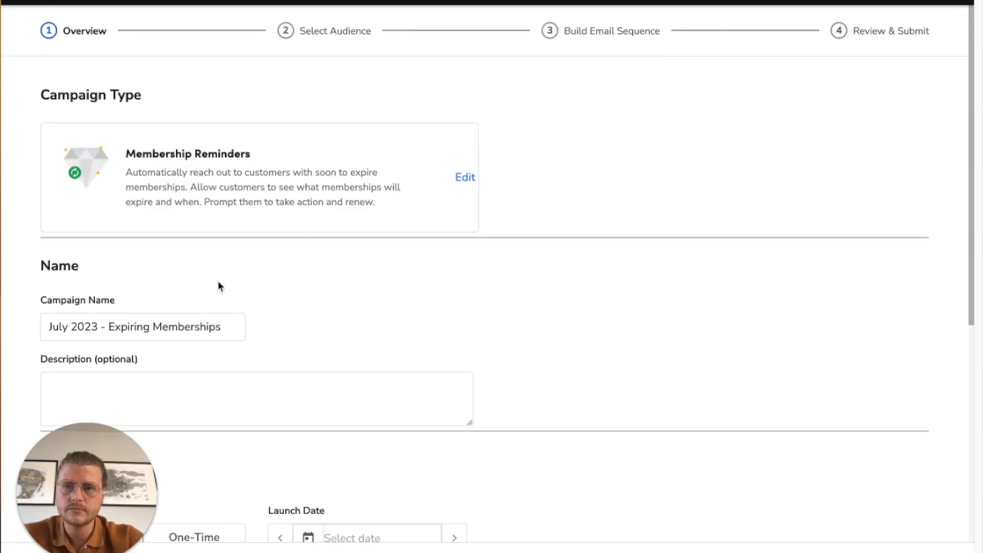
# Set the campaign's delivery logic to One-Time and keep Call Created as the event that stops the emails
pyautogui.scroll(-3, 217, 283)
pyautogui.scroll(-2, 146, 333)
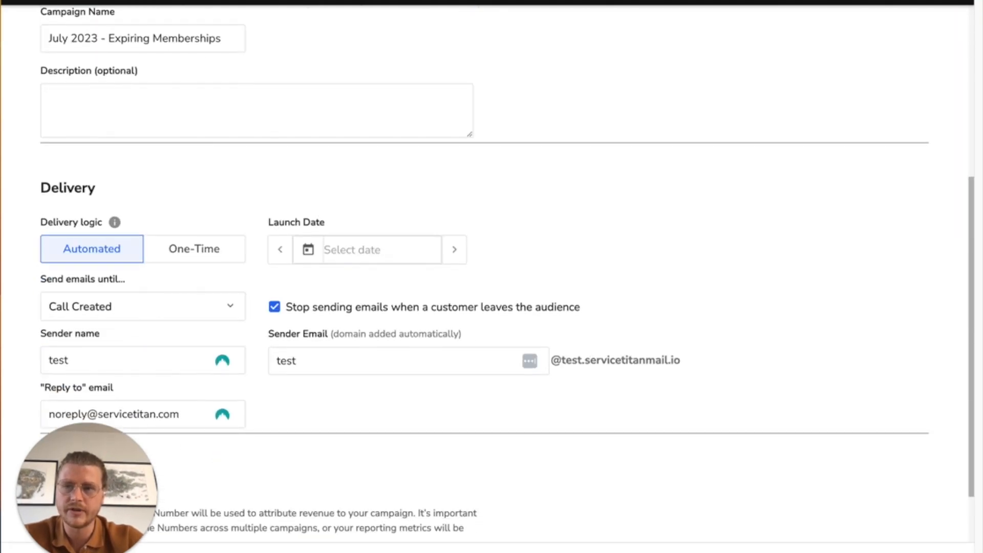
pyautogui.scroll(-2, 107, 299)
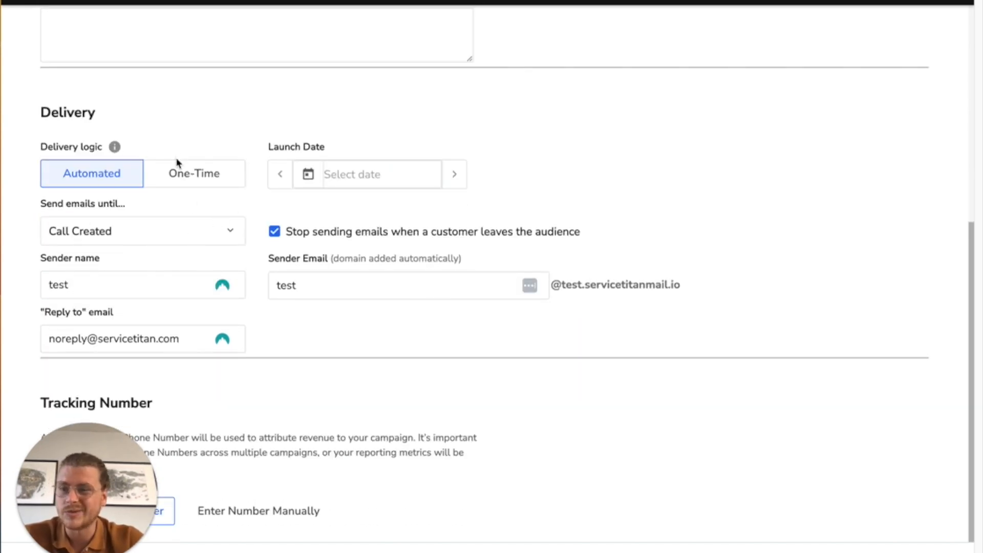
pyautogui.click(186, 177)
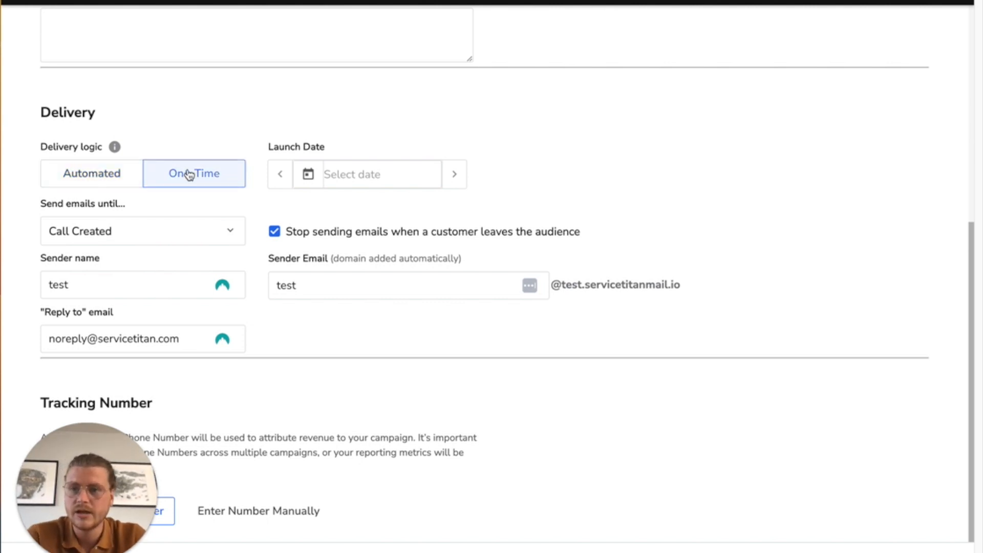
pyautogui.click(220, 238)
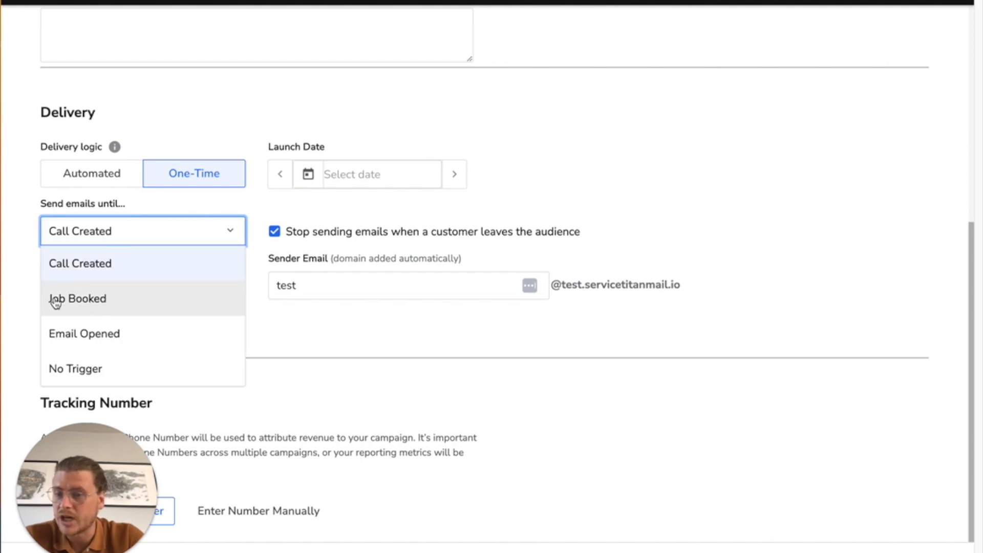
pyautogui.click(112, 262)
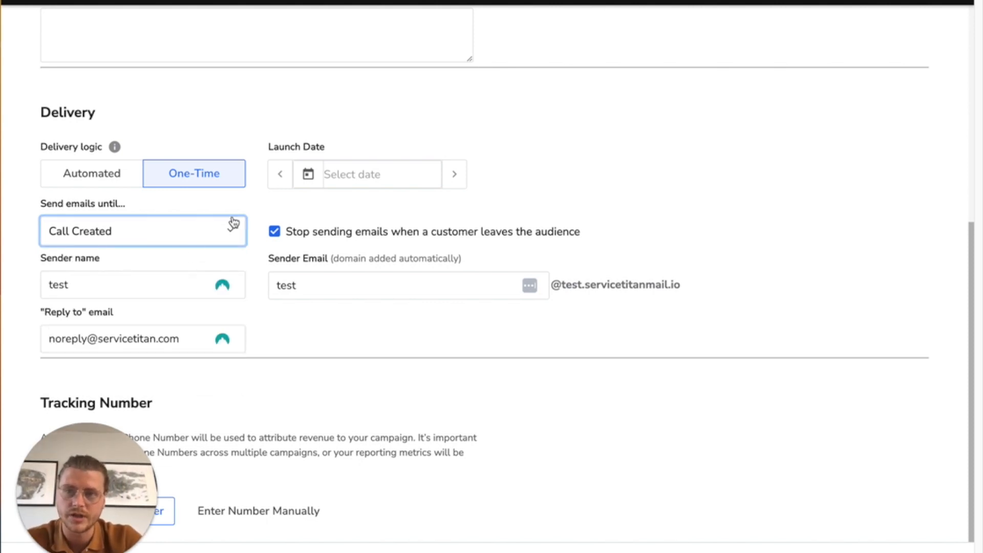
# Set the campaign's launch date to 06/23/2023
pyautogui.click(384, 175)
pyautogui.click(311, 177)
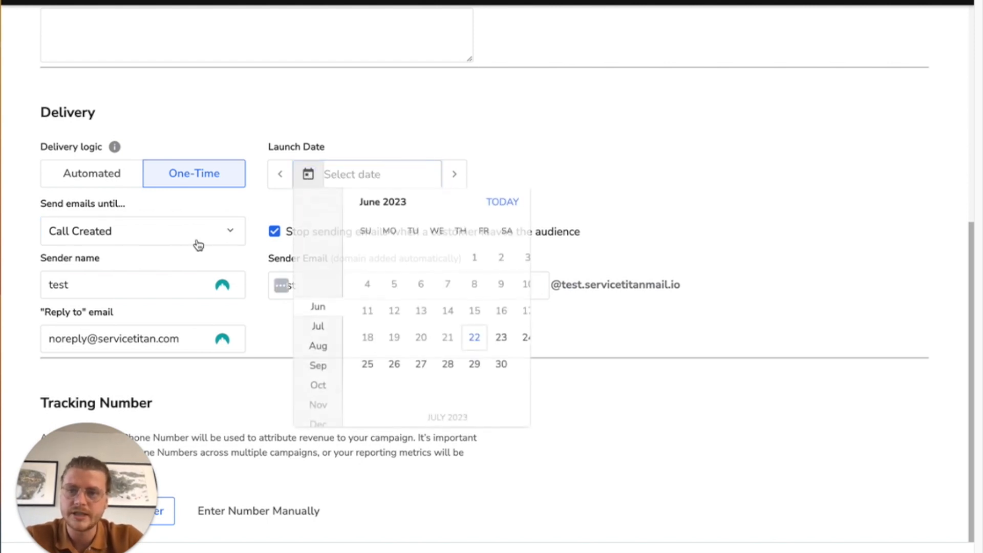
pyautogui.click(501, 331)
pyautogui.scroll(-3, 373, 408)
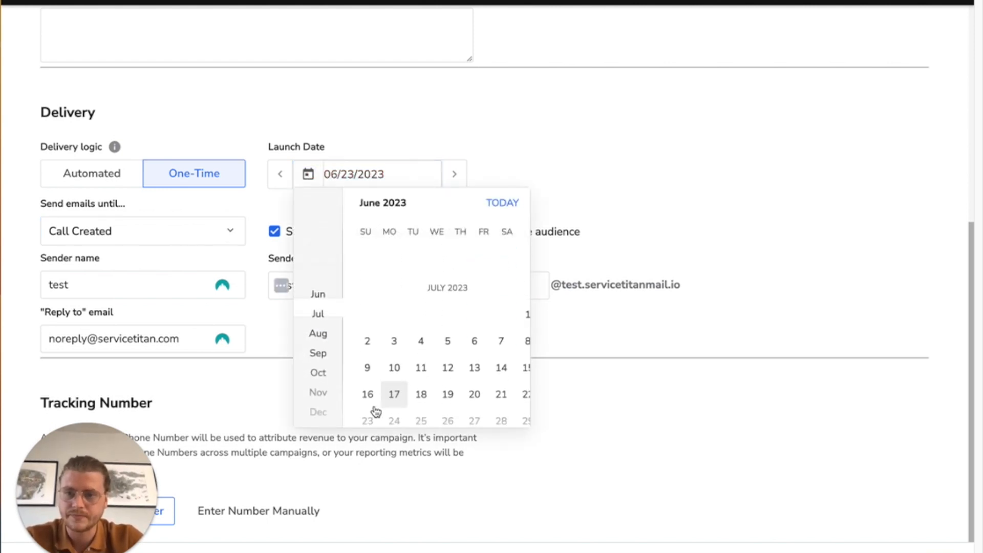
pyautogui.click(245, 390)
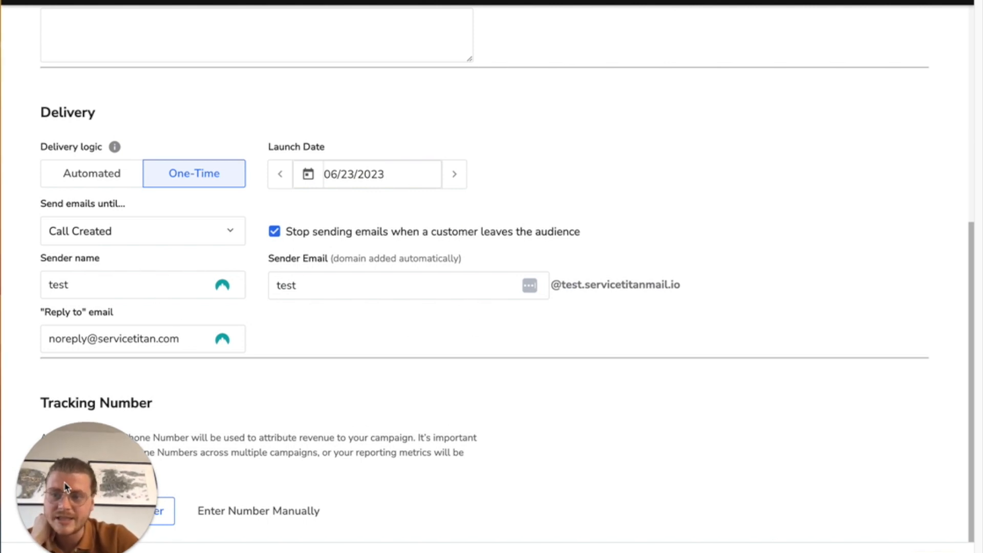
# Look at the options for adding a new tracking number and close them without adding one
pyautogui.moveTo(64, 482); pyautogui.dragTo(76, 297)
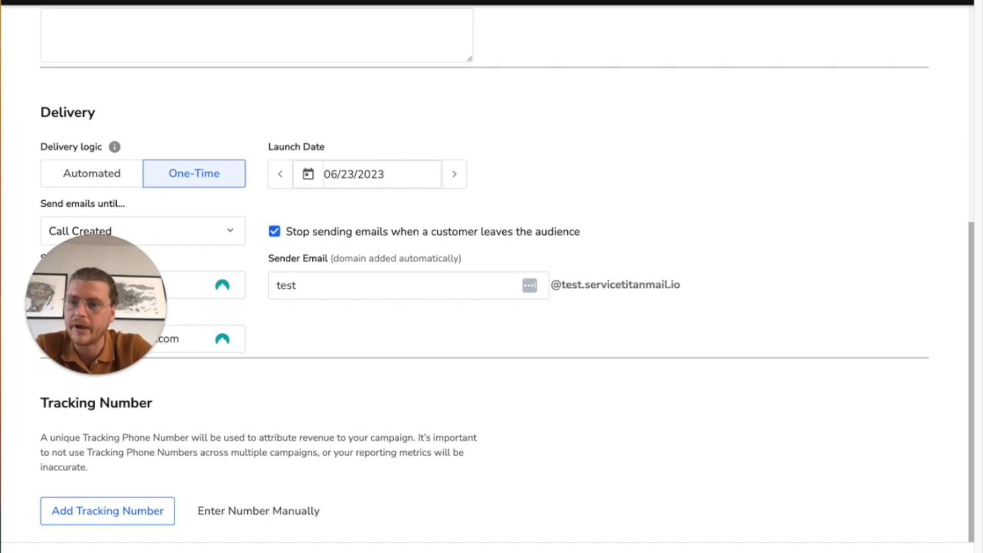
pyautogui.click(73, 518)
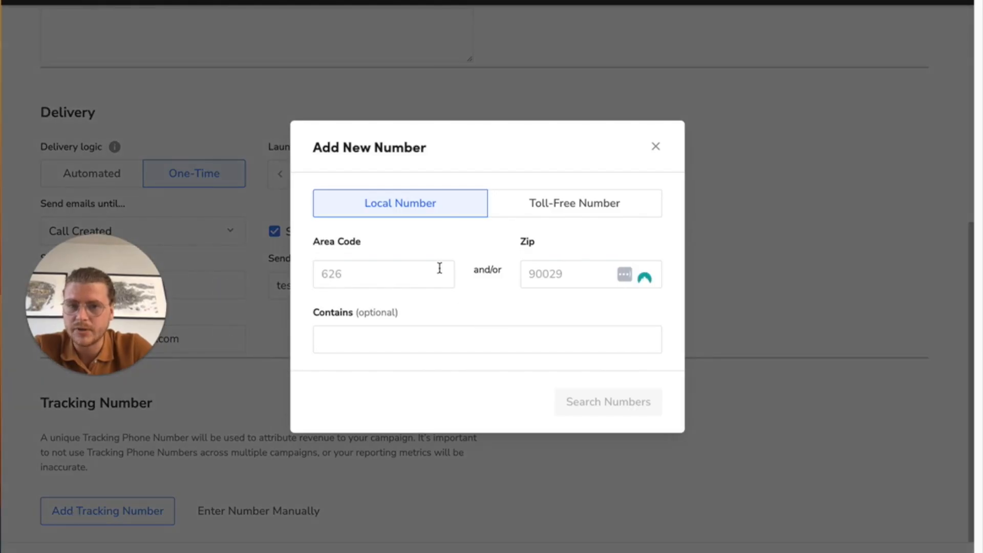
pyautogui.click(655, 147)
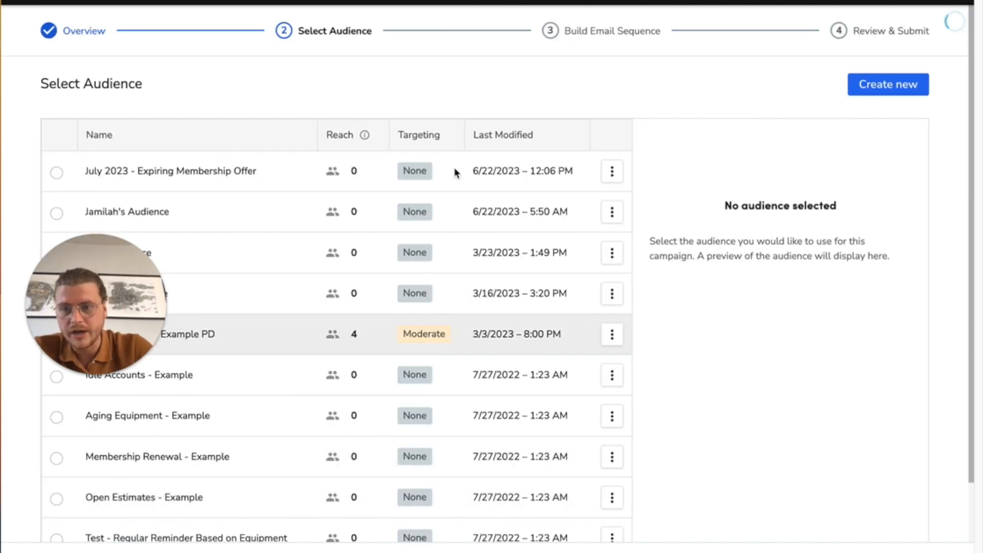
# Choose the July 2023 - Expiring Membership Offer audience and use the custom "This is a club you (still) want to belong to" template for Email 1
pyautogui.click(56, 173)
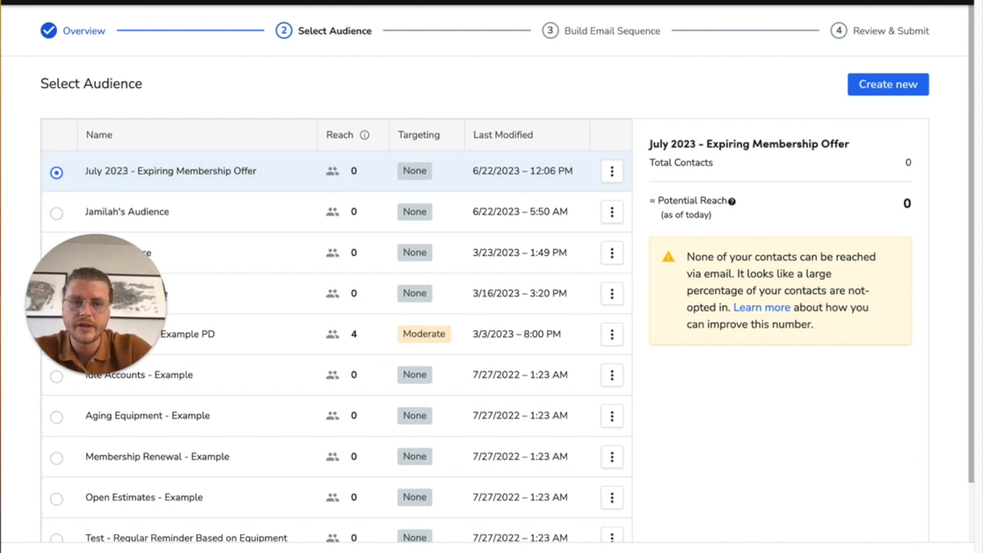
pyautogui.click(916, 549)
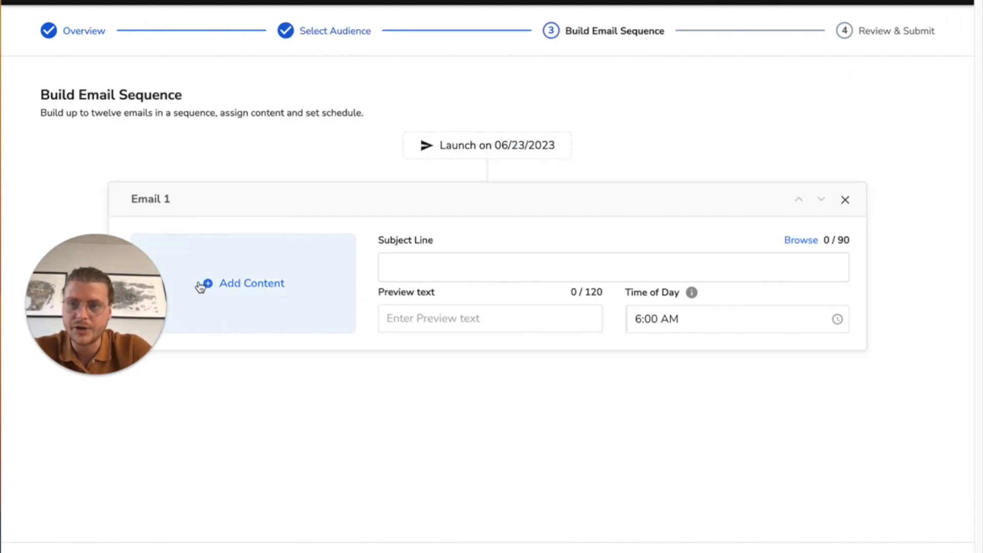
pyautogui.click(270, 306)
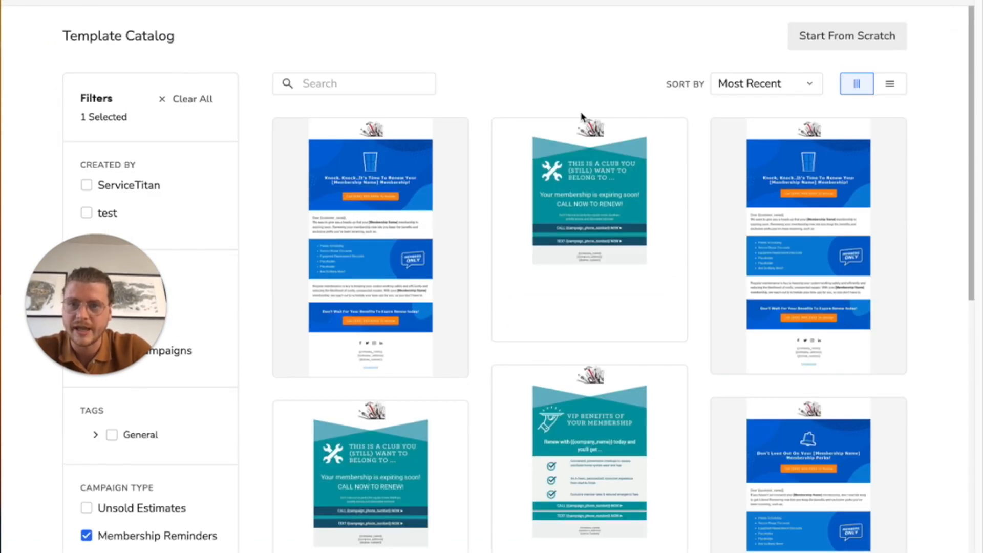
pyautogui.click(590, 312)
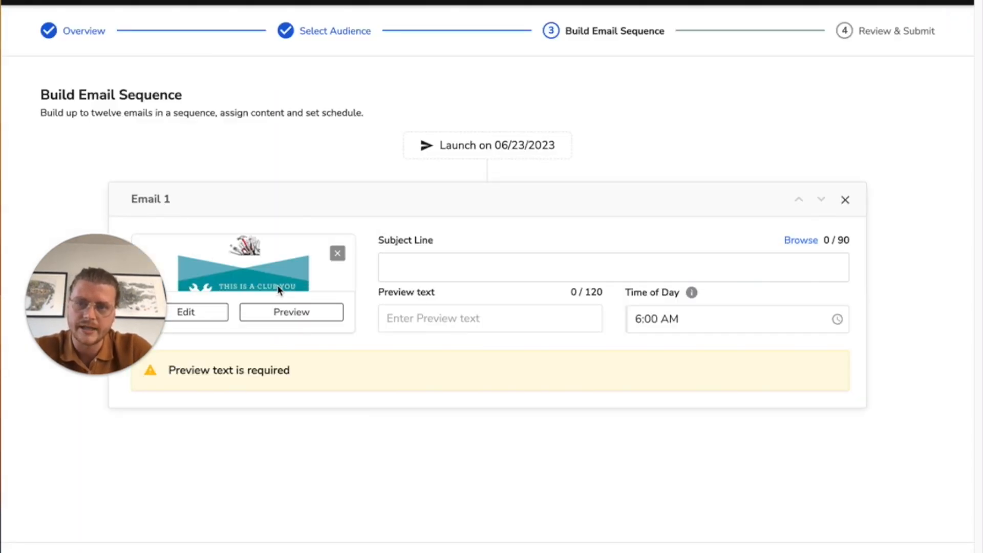
# Give Email 1 the subject line "Membership Offer" and the preview text "Your membership is expiring soon"
pyautogui.click(473, 267)
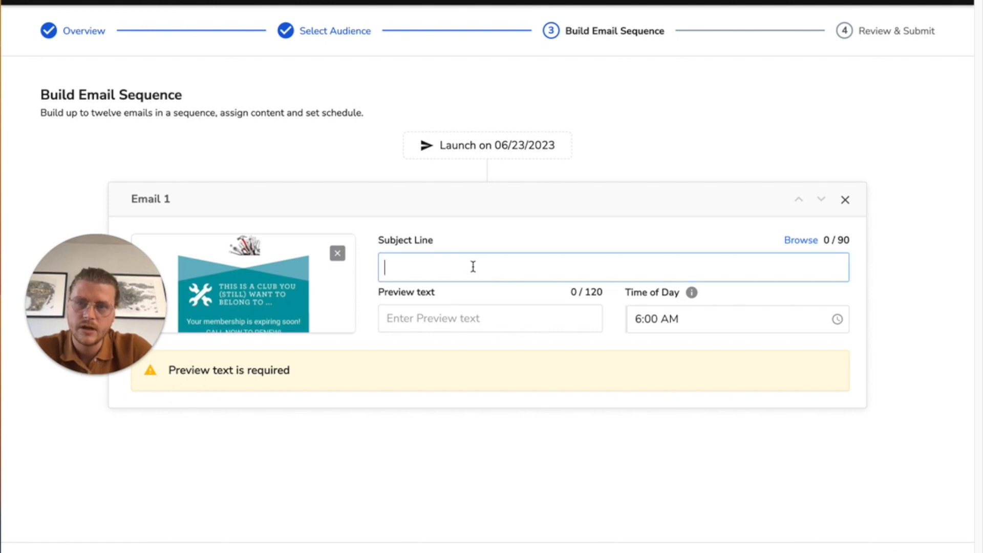
pyautogui.write('Me')
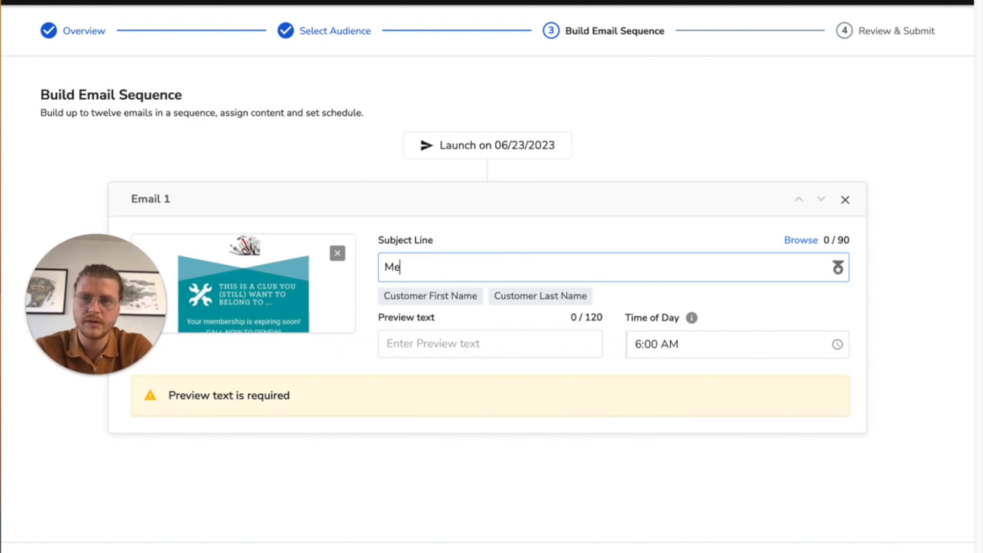
pyautogui.write('mbership Offer')
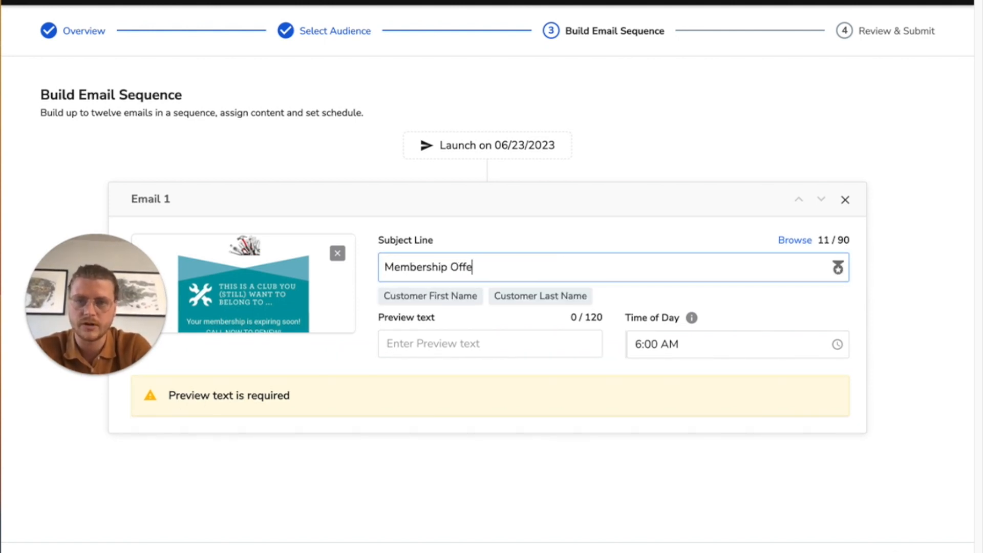
pyautogui.click(459, 351)
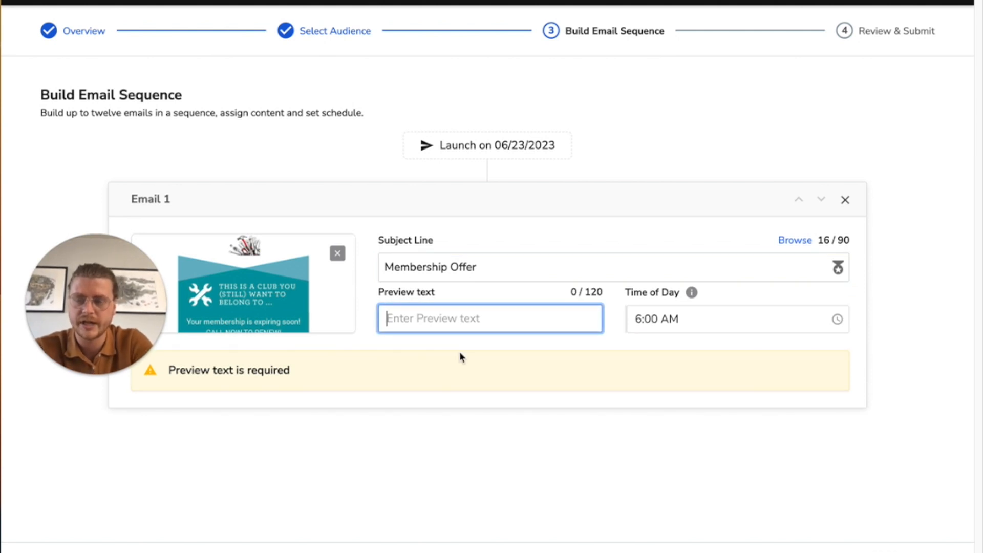
pyautogui.write('Mem')
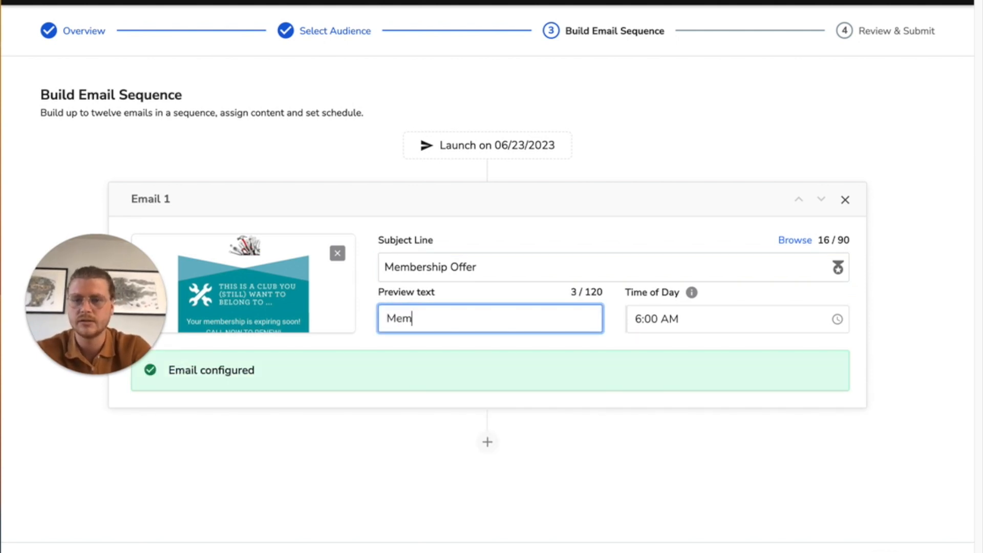
pyautogui.press('BackSpace')
pyautogui.write('Your ')
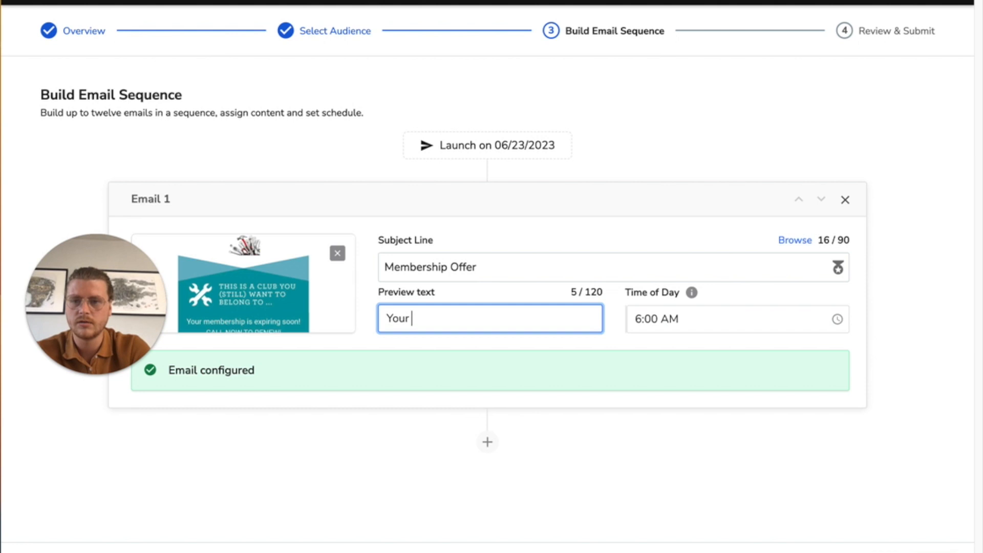
pyautogui.write('membership is e')
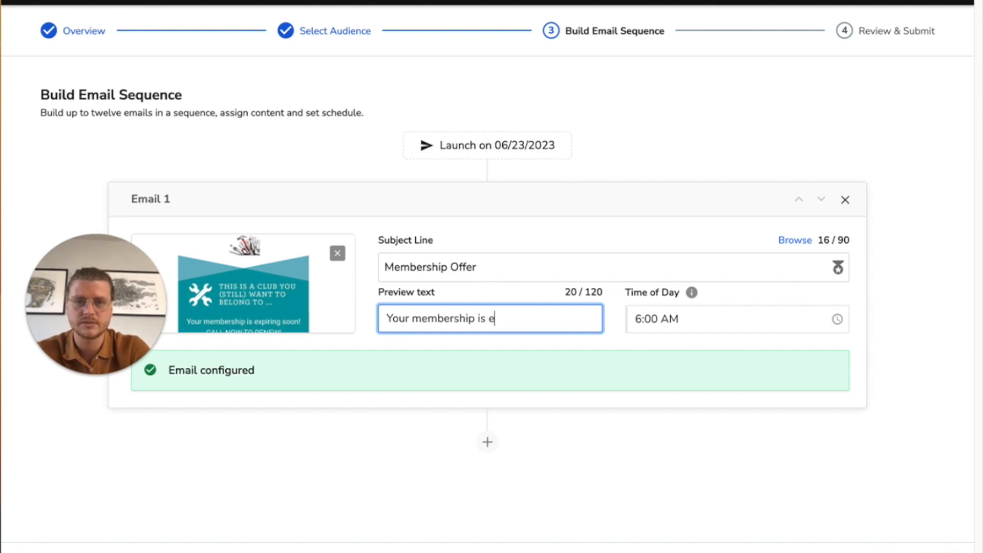
pyautogui.write('xpiring soon')
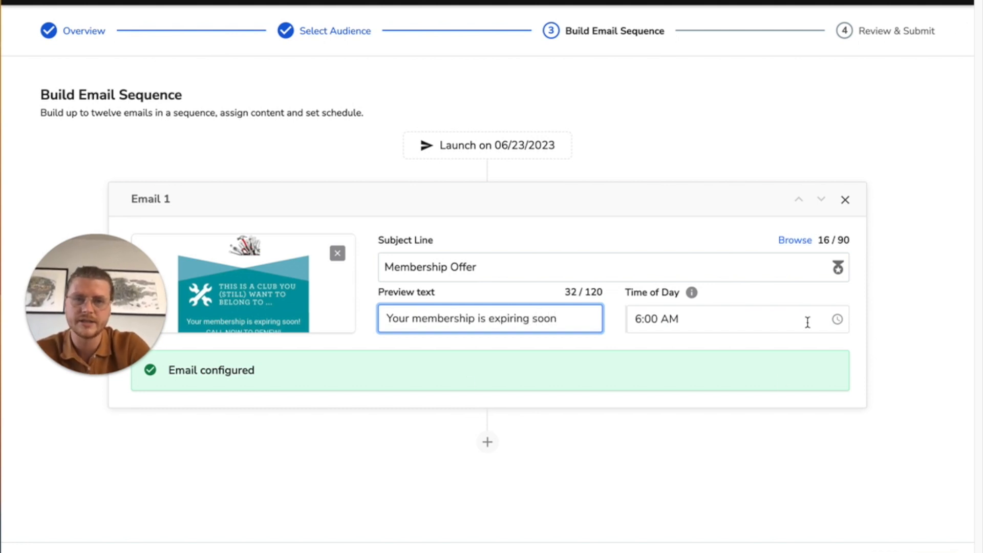
# Set Email 1's time of day to 10:00 AM
pyautogui.click(724, 316)
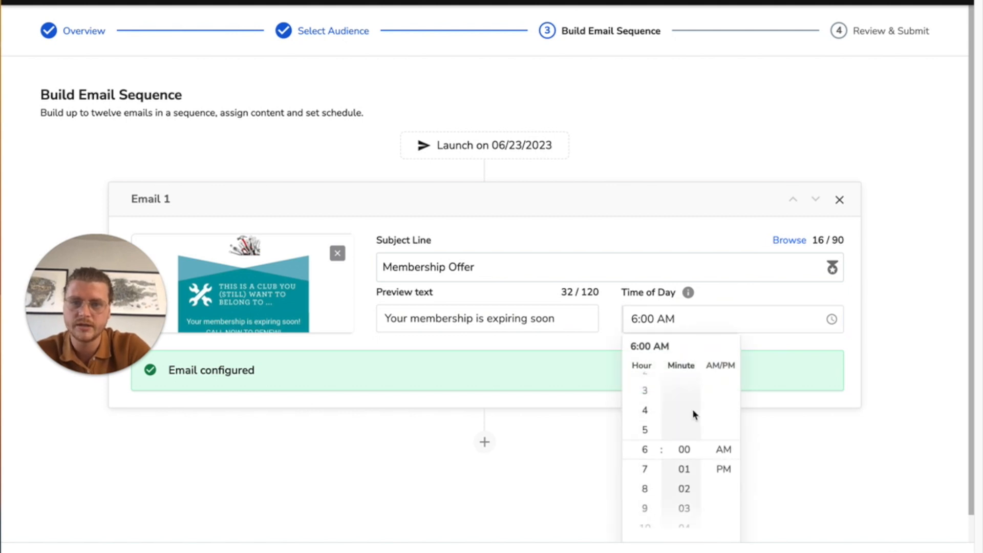
pyautogui.scroll(-4, 647, 504)
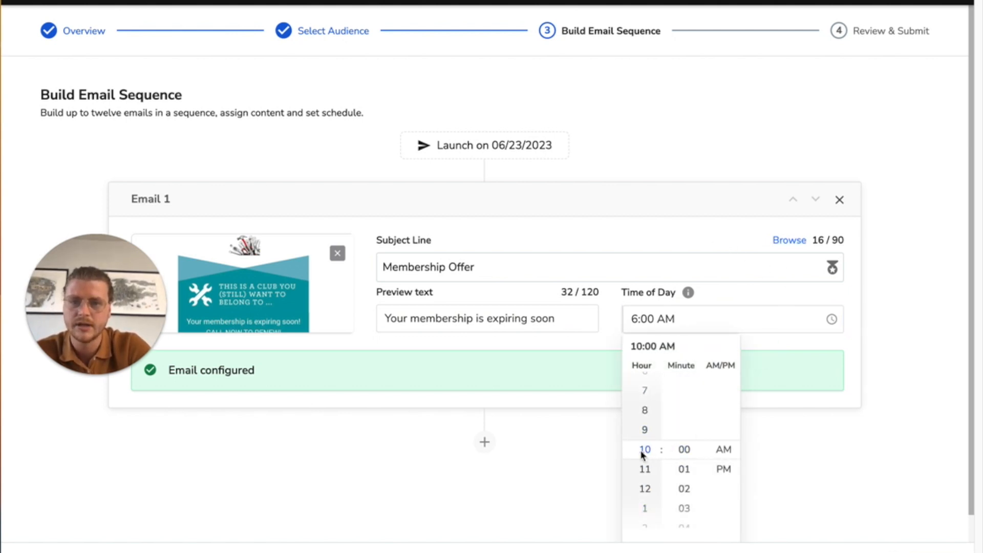
pyautogui.scroll(-1, 803, 483)
pyautogui.click(691, 527)
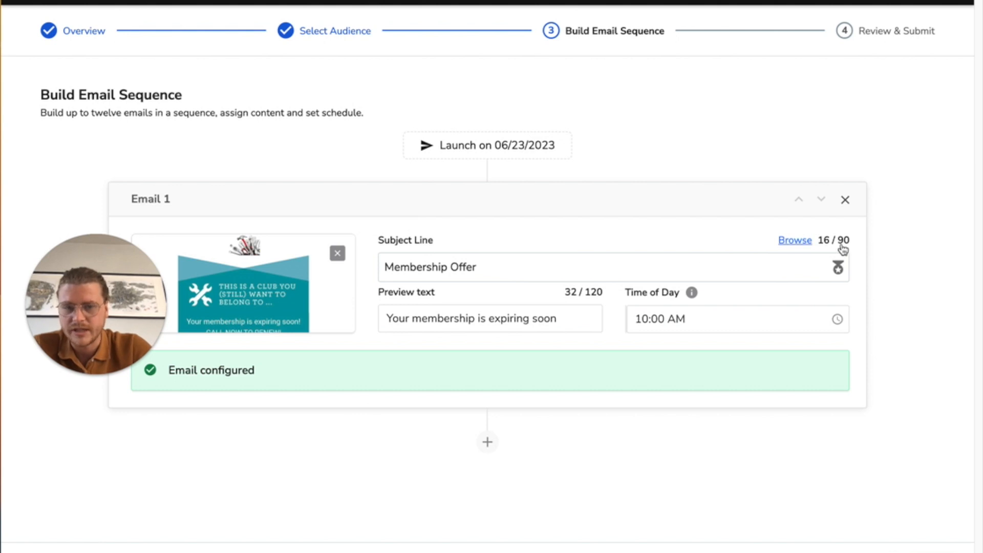
# Score Email 1's subject line and browse the suggested Membership Reminders subject lines and preview texts without choosing one
pyautogui.click(838, 271)
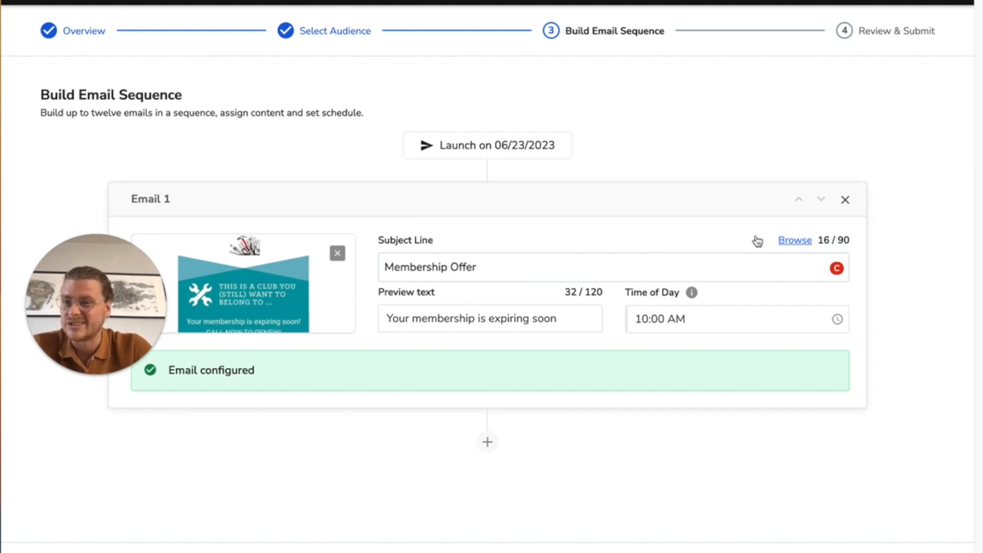
pyautogui.click(795, 240)
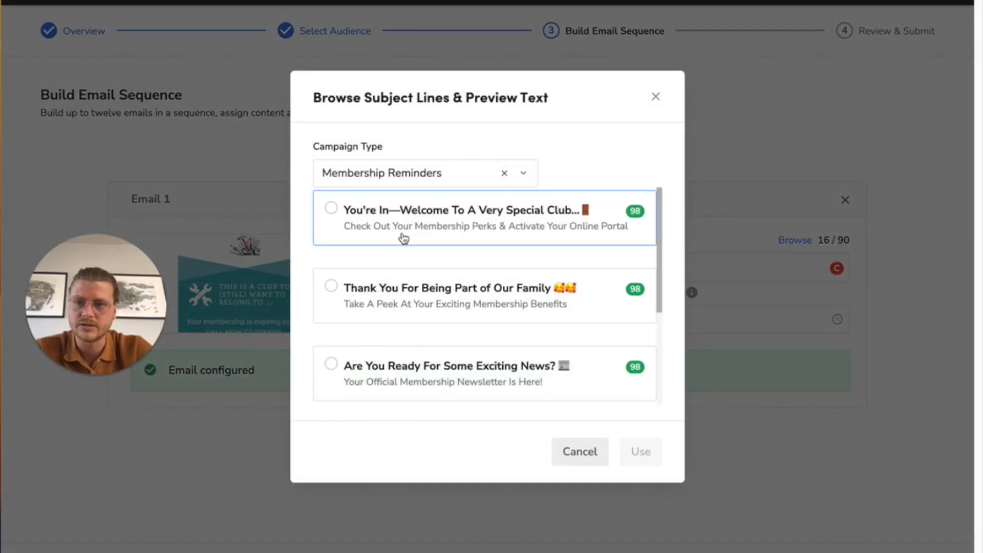
pyautogui.scroll(-2, 400, 226)
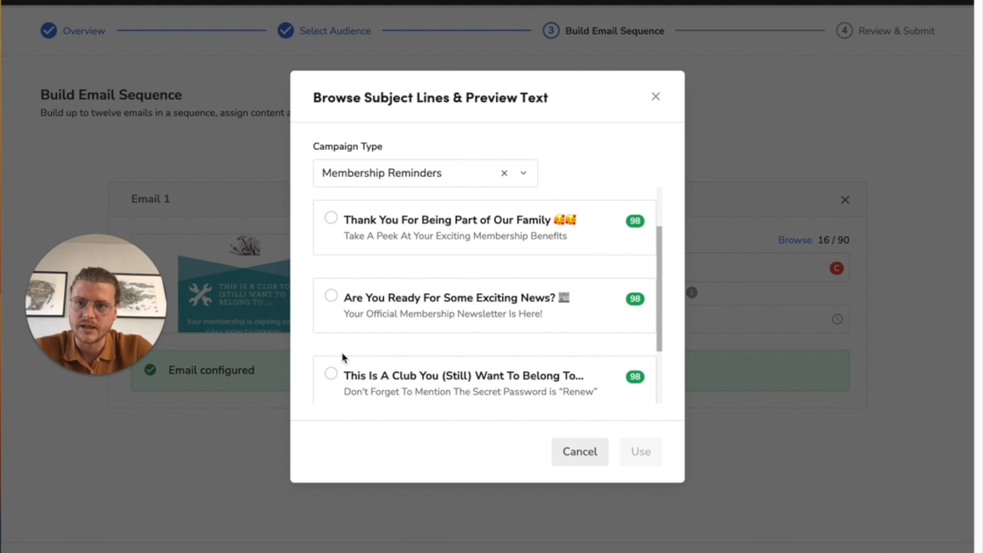
pyautogui.scroll(-5, 493, 230)
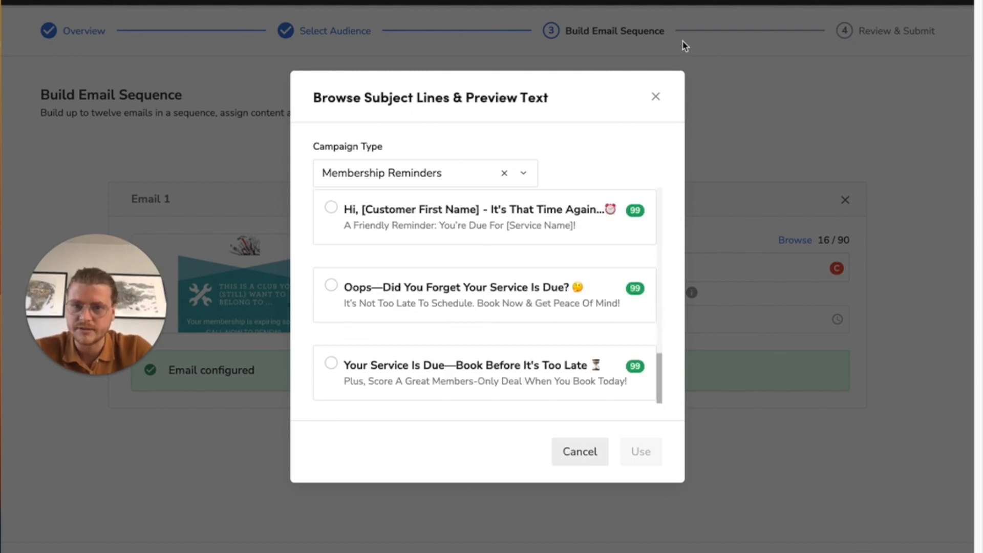
pyautogui.click(656, 97)
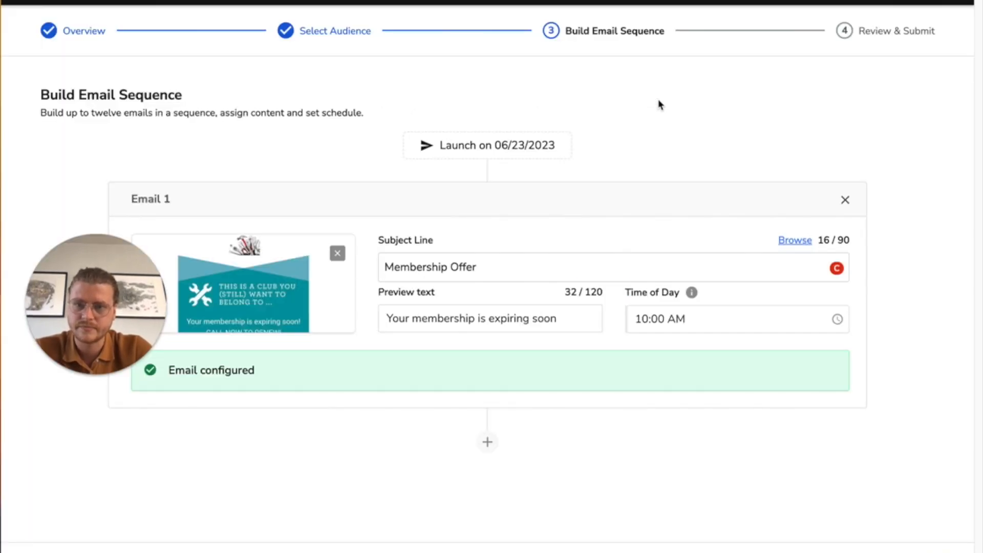
# Add a second email to the sequence and set its send date to 07/04/2023
pyautogui.click(487, 441)
pyautogui.click(467, 445)
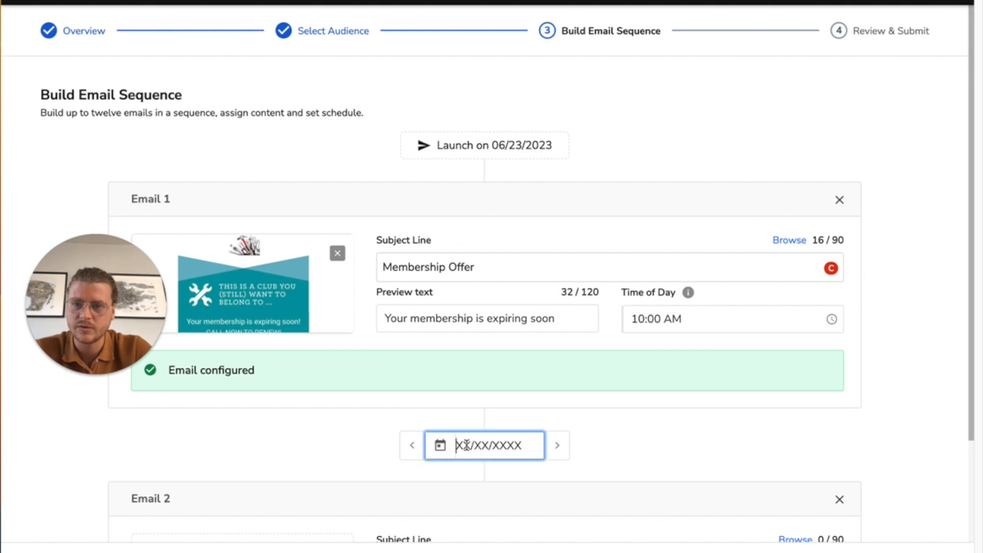
pyautogui.click(428, 446)
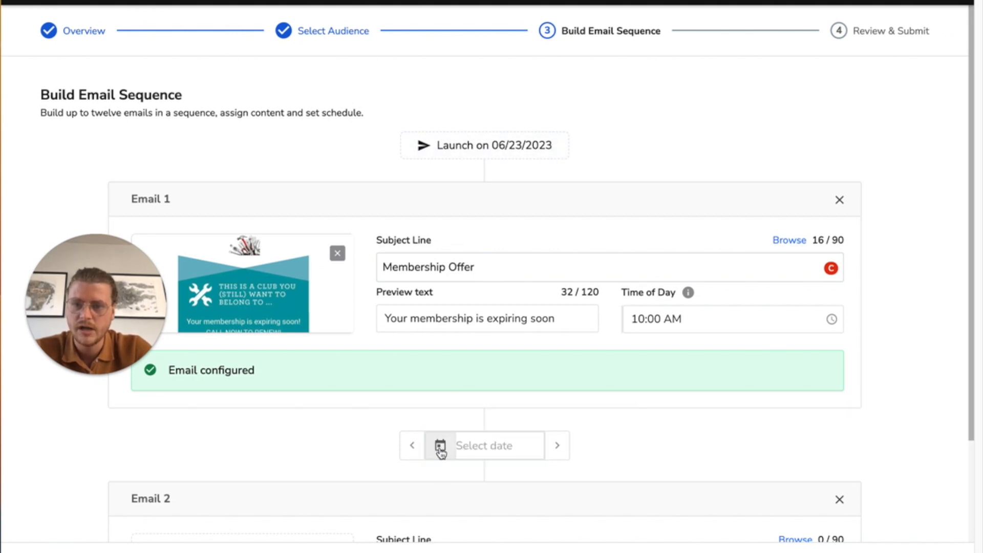
pyautogui.click(476, 445)
pyautogui.rightClick(478, 446)
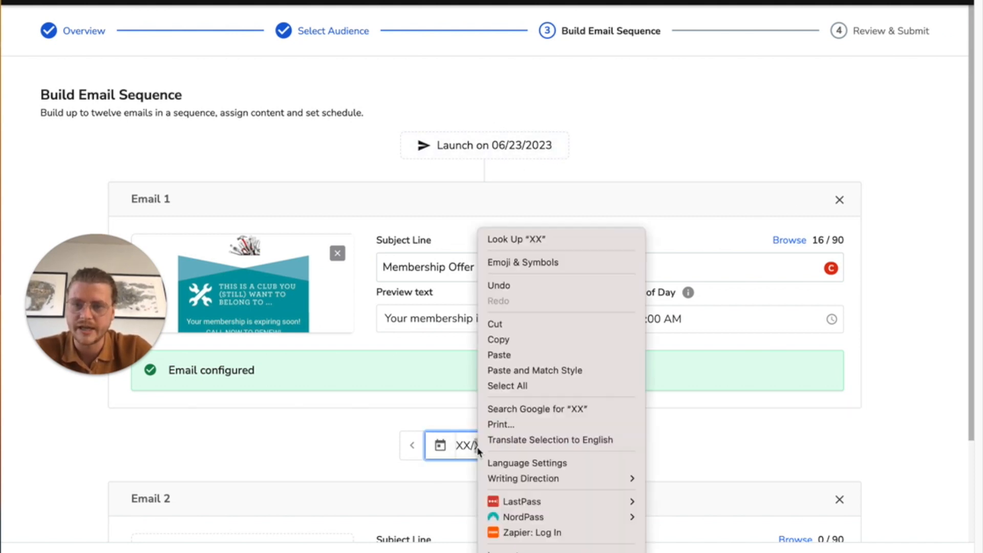
pyautogui.press('Escape')
pyautogui.click(557, 447)
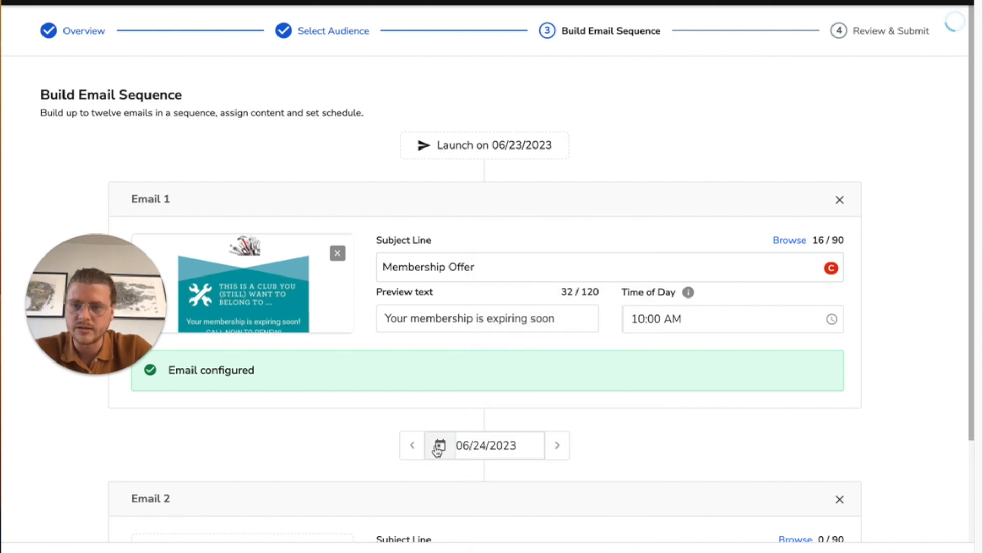
pyautogui.click(559, 449)
pyautogui.click(558, 449)
pyautogui.click(559, 448)
pyautogui.click(559, 449)
pyautogui.click(558, 449)
pyautogui.click(559, 448)
pyautogui.click(559, 449)
pyautogui.click(559, 448)
pyautogui.click(559, 448)
pyautogui.click(559, 449)
# Use the "July 2023 - Expiring Memberships - Email 2" template as the content of Email 2
pyautogui.scroll(-3, 637, 452)
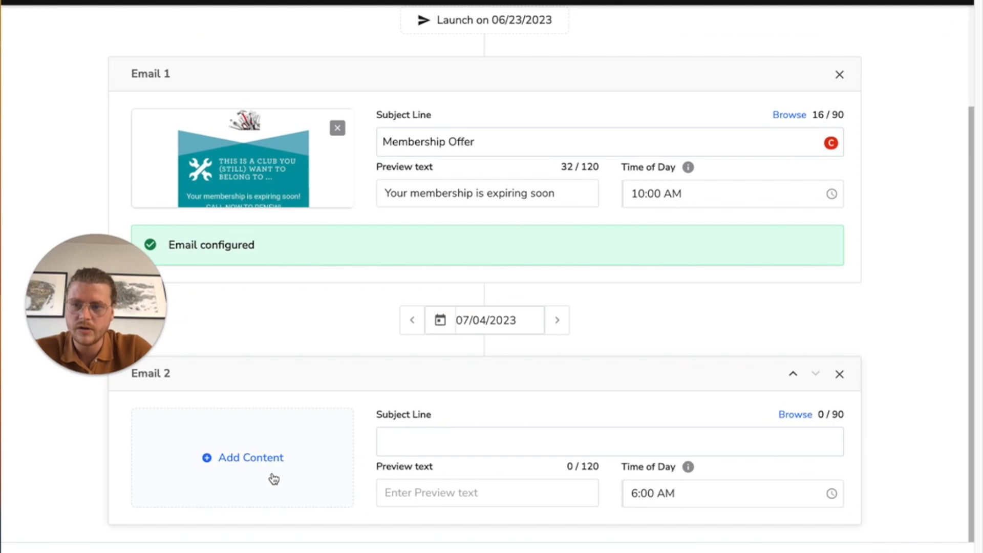
pyautogui.click(259, 483)
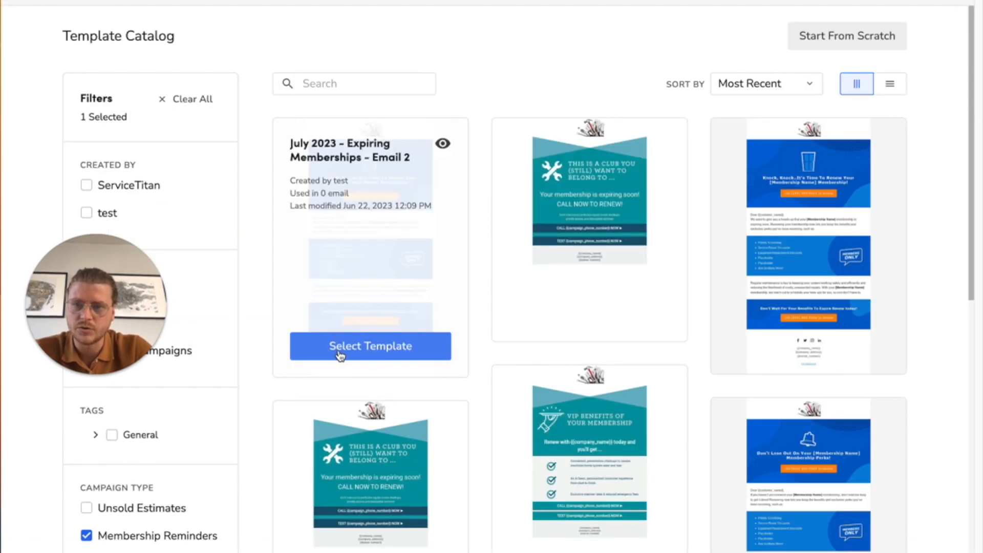
pyautogui.click(339, 355)
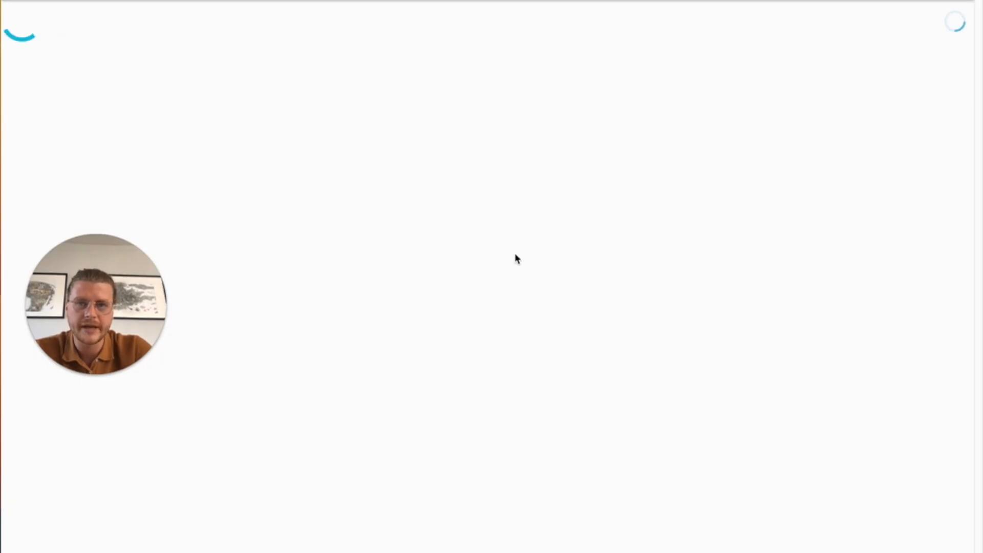
# Review the campaign's overview, audience and email sequence on the Review & Submit page
pyautogui.scroll(-4, 359, 476)
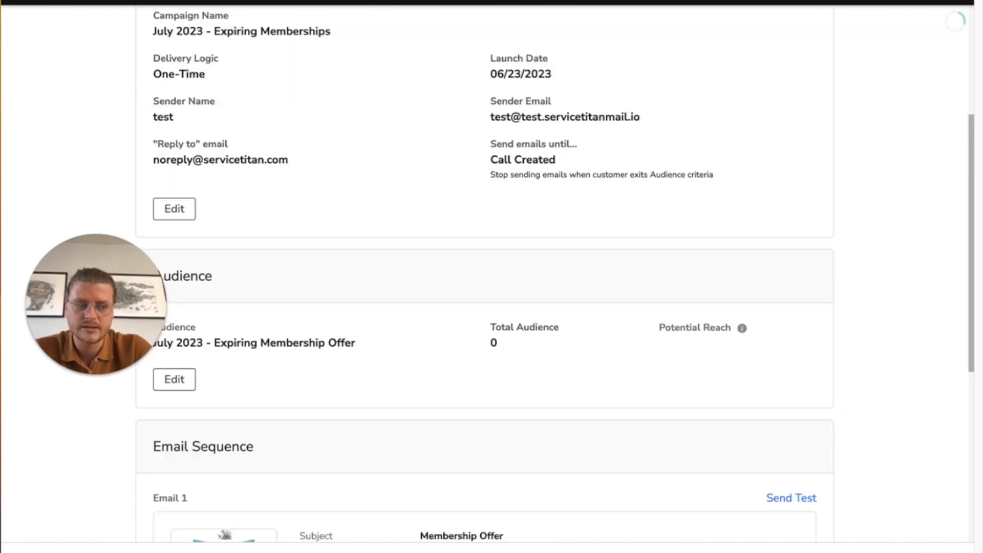
pyautogui.scroll(-6, 730, 290)
pyautogui.scroll(10, 729, 291)
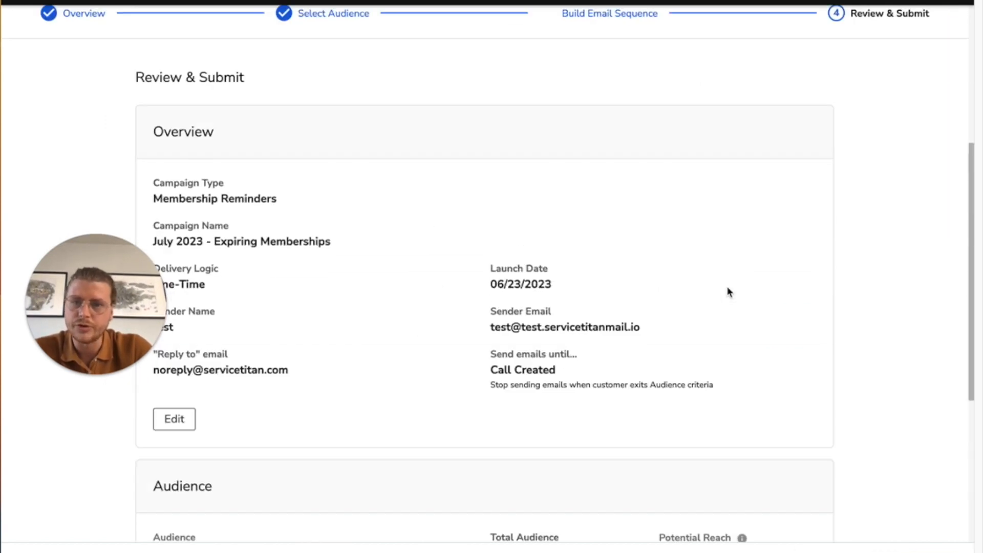